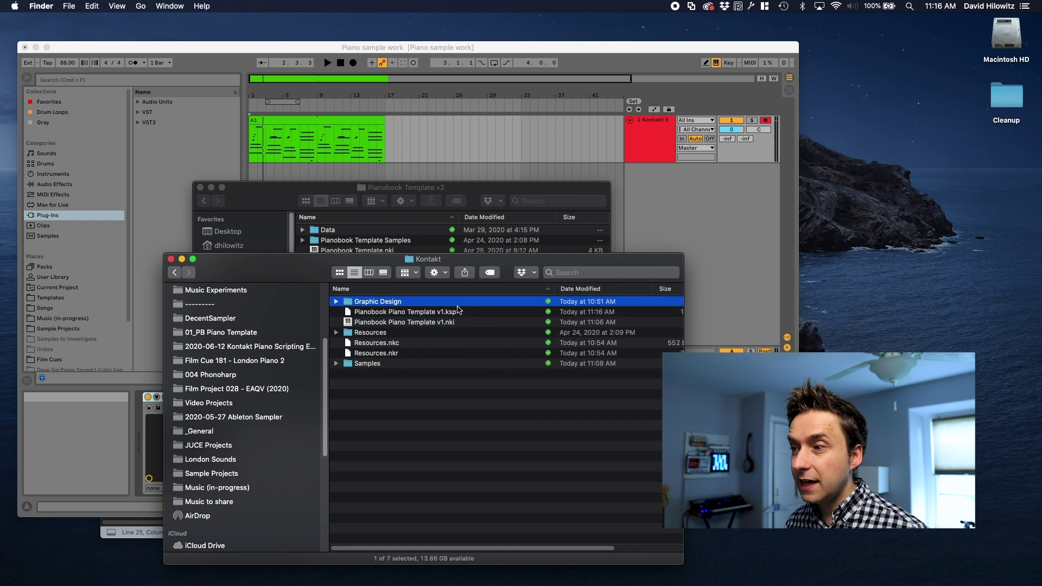
# - In Finder, look over the template's .ksp script and its Resources and Graphic Design folders
pyautogui.press('Up')
pyautogui.press('Up')
pyautogui.click(457, 313)
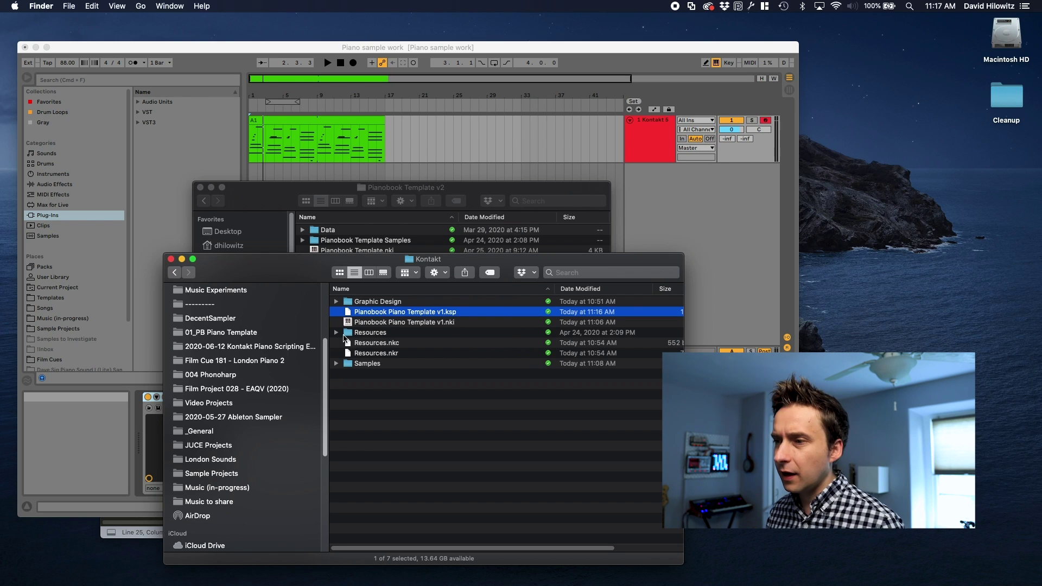
pyautogui.click(354, 334)
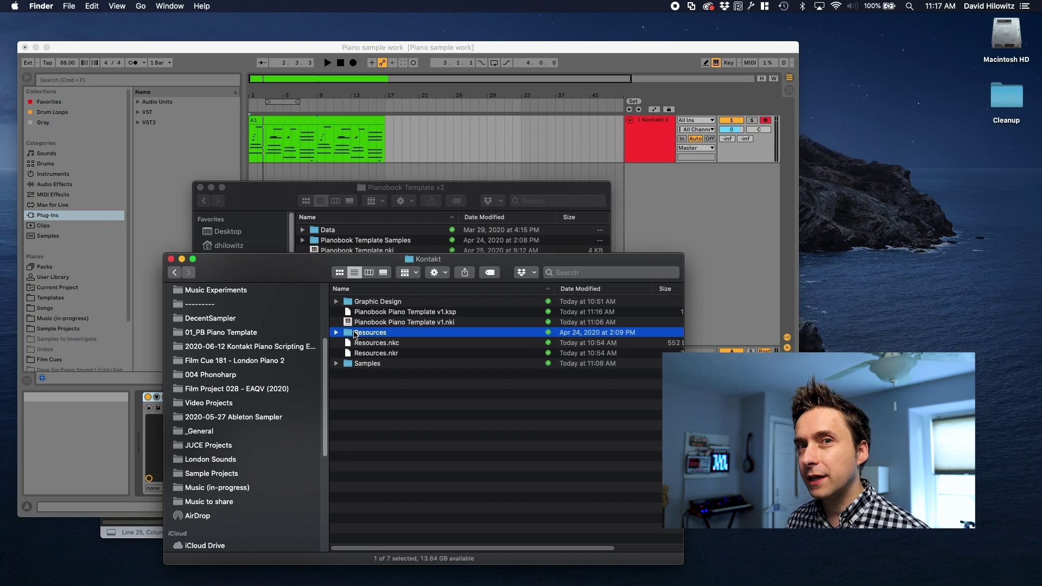
pyautogui.click(411, 304)
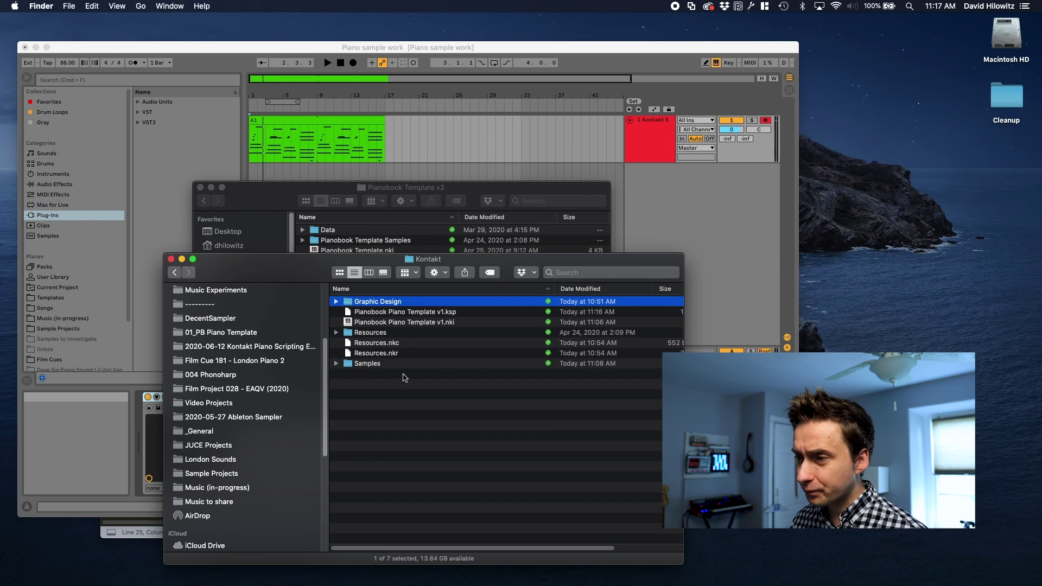
# - Look inside Samples and IR Samples, then load Pianobook Piano Template v1.nki into Kontakt
pyautogui.click(338, 365)
pyautogui.click(336, 364)
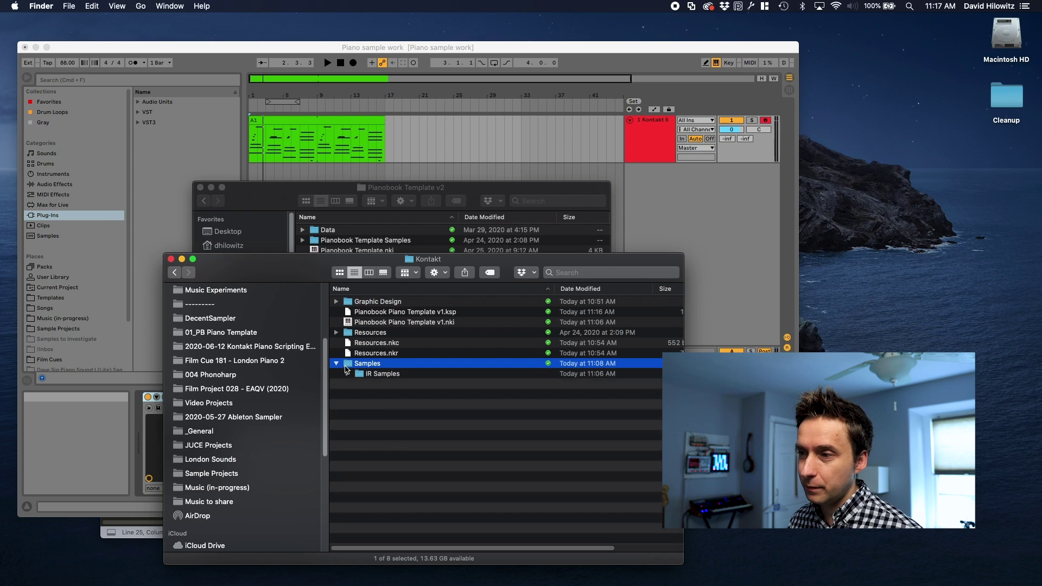
pyautogui.click(348, 374)
pyautogui.press('Left')
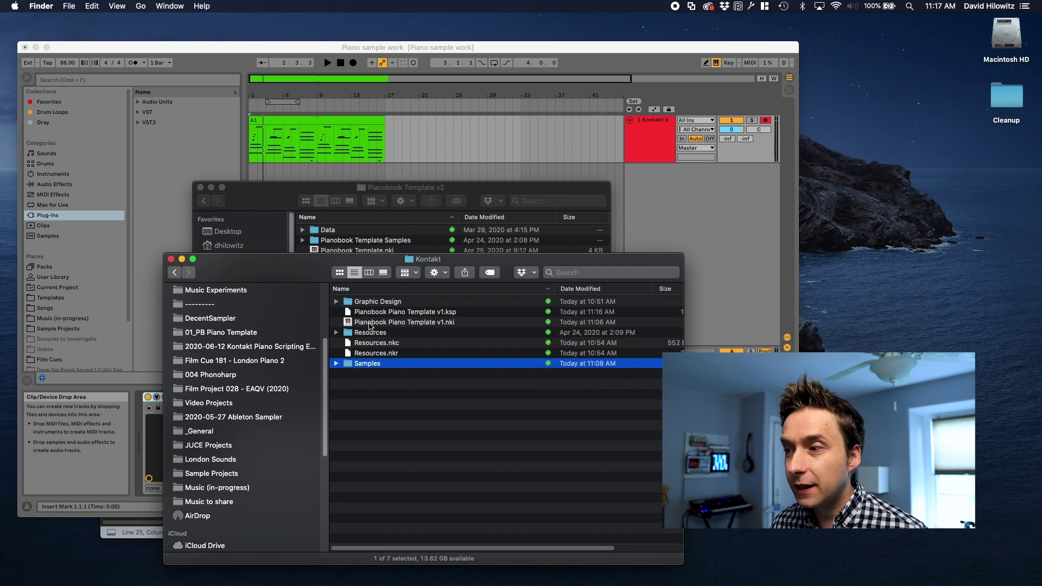
pyautogui.moveTo(369, 324); pyautogui.dragTo(312, 274)
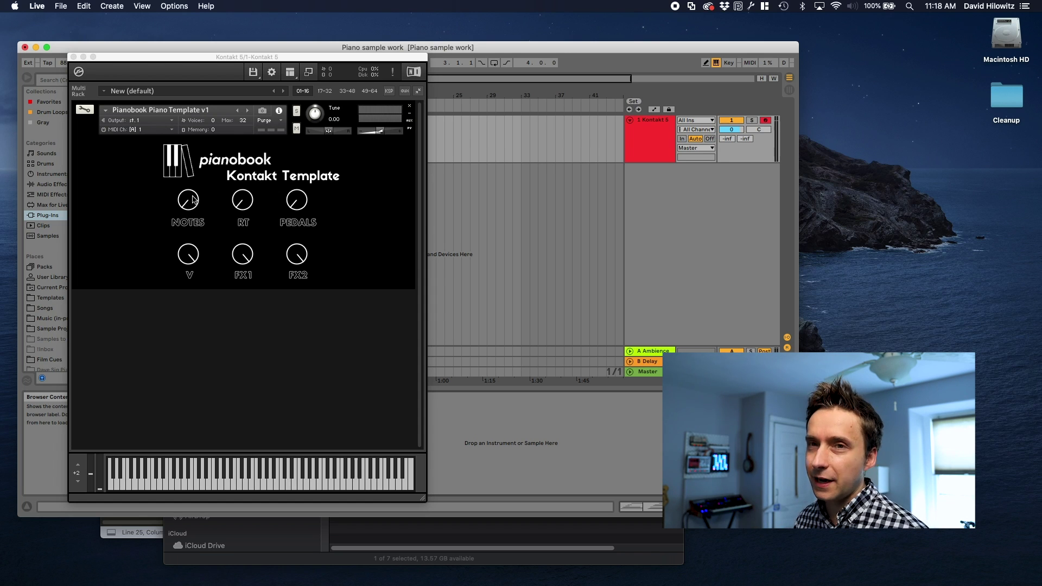
# - Turn down the V knob and adjust the FX2 knob on the Pianobook template
pyautogui.click(86, 111)
pyautogui.click(87, 110)
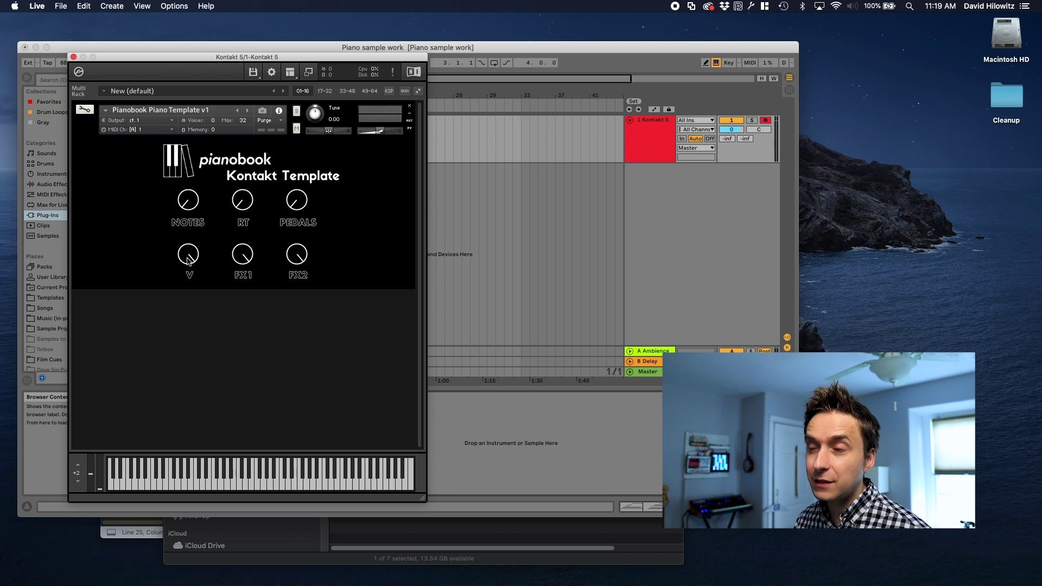
pyautogui.moveTo(189, 261)
pyautogui.mouseDown()
pyautogui.moveTo(190, 293)
pyautogui.moveTo(194, 266)
pyautogui.mouseUp()
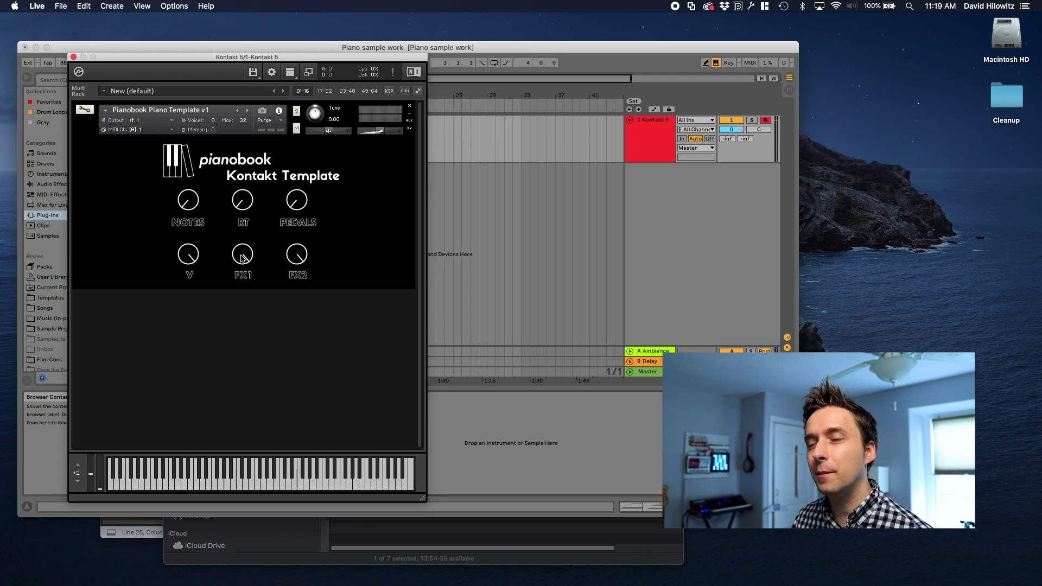
pyautogui.moveTo(296, 259)
pyautogui.mouseDown()
pyautogui.moveTo(295, 274)
pyautogui.moveTo(293, 245)
pyautogui.mouseUp()
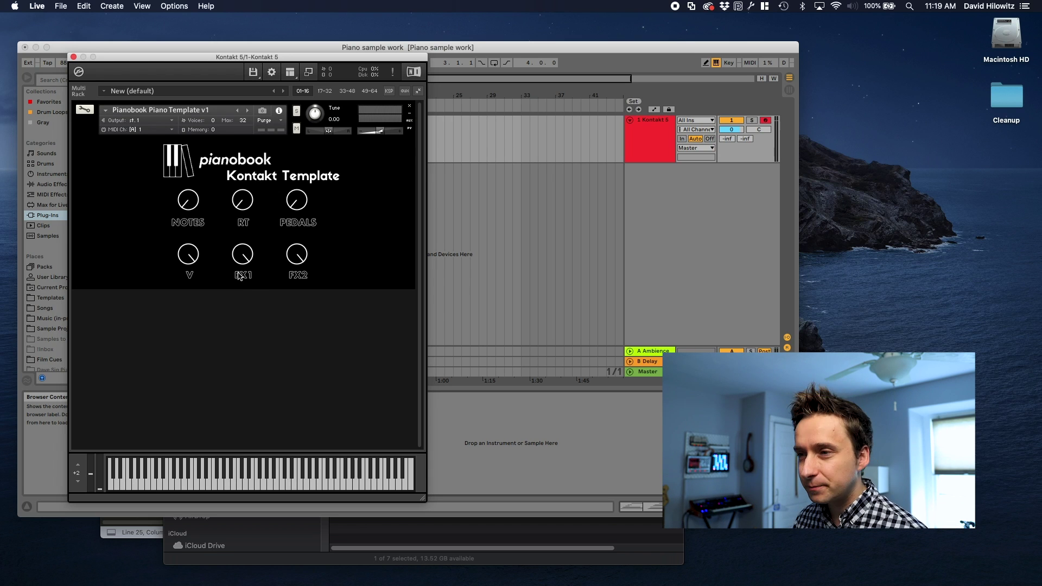
pyautogui.click(86, 110)
pyautogui.press('super+Tab')
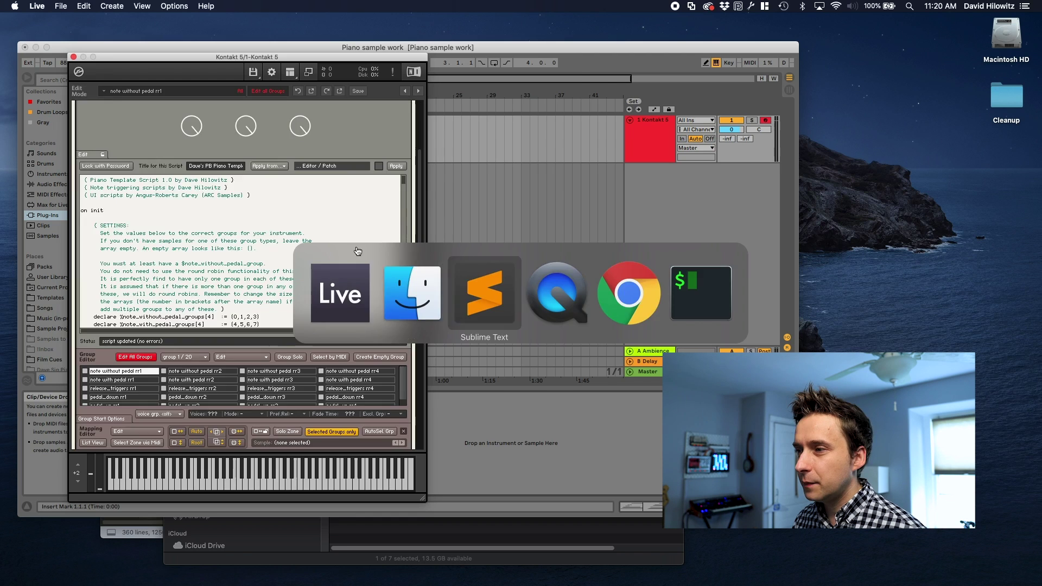
pyautogui.moveTo(265, 68); pyautogui.dragTo(210, 61)
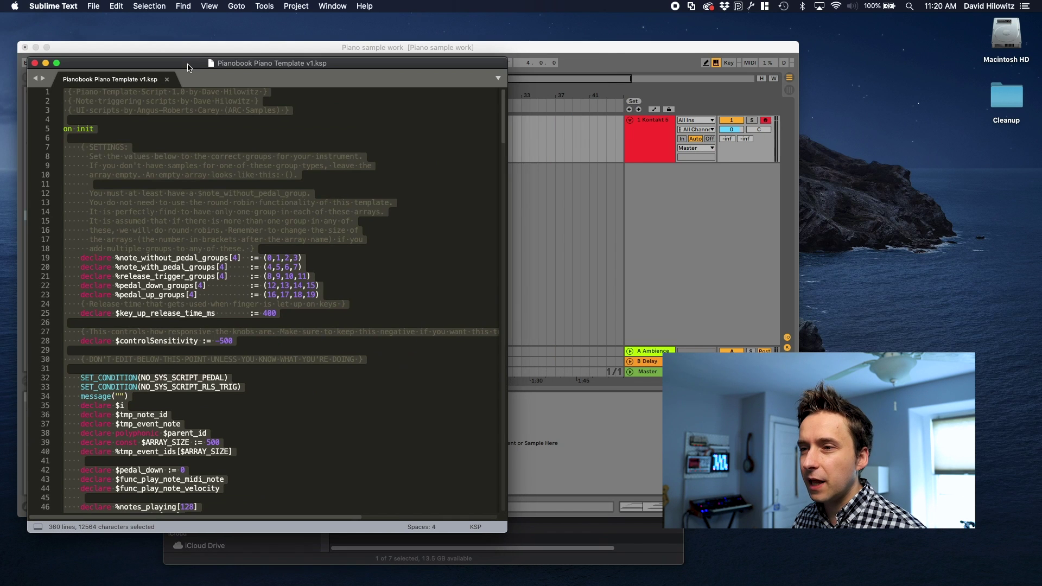
pyautogui.click(217, 200)
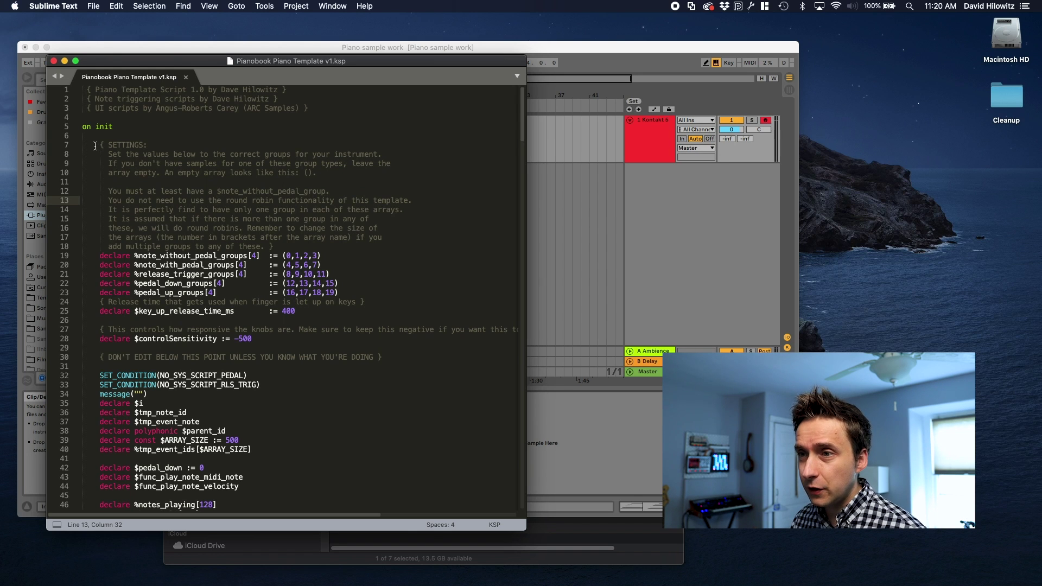
pyautogui.moveTo(95, 146); pyautogui.dragTo(304, 344)
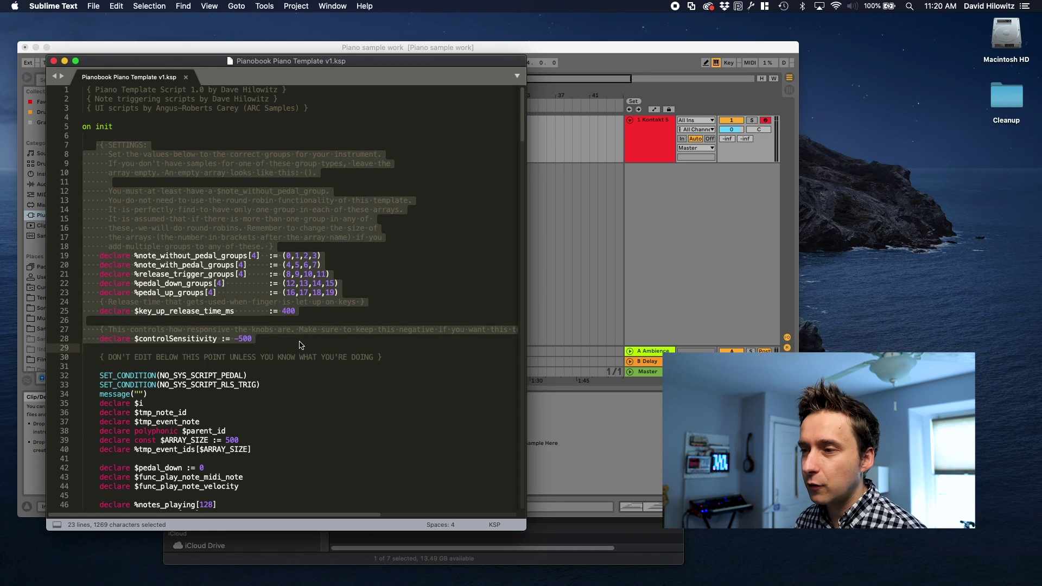
pyautogui.moveTo(99, 255); pyautogui.dragTo(353, 295)
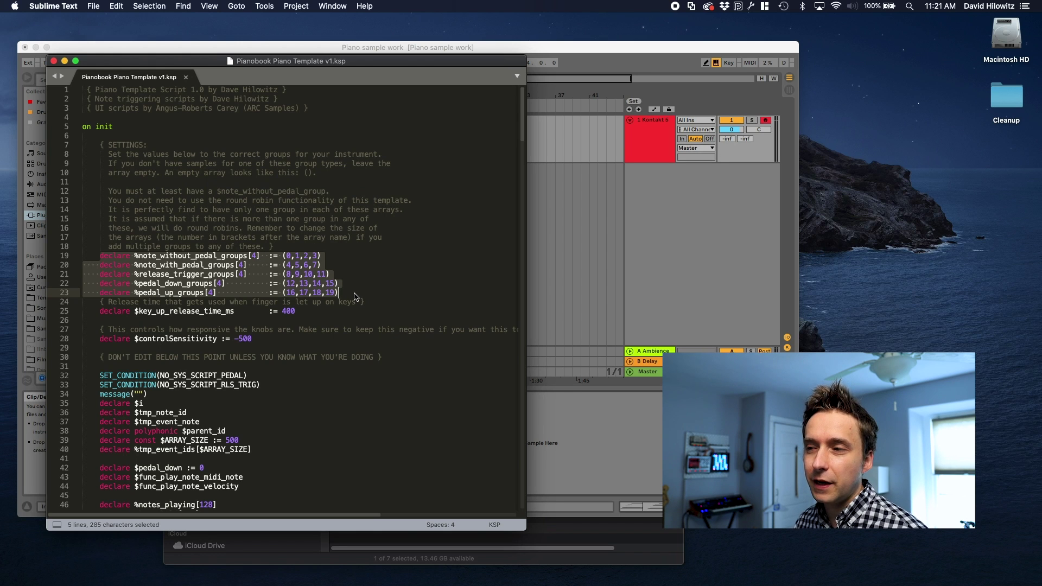
pyautogui.click(295, 257)
pyautogui.doubleClick(289, 256)
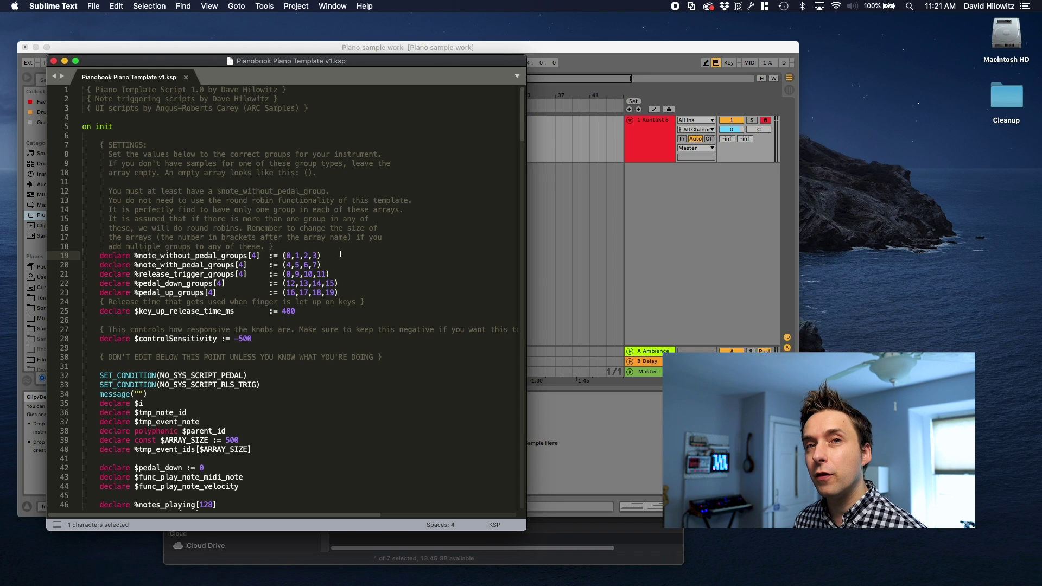
pyautogui.press('super+Tab')
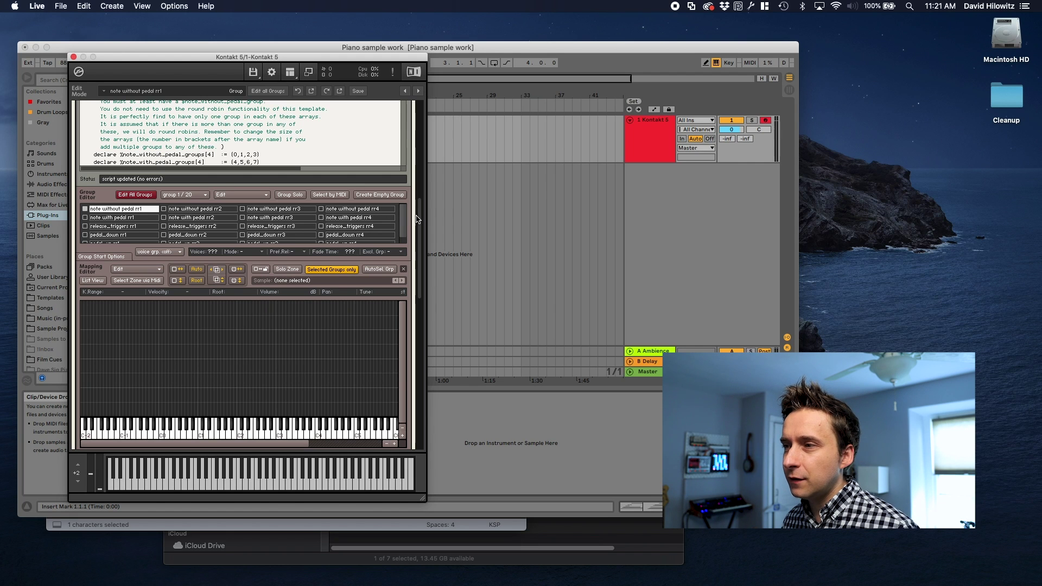
# - Show the Groups list with IDs 0–19 next to the script editor's group arrays
pyautogui.click(290, 72)
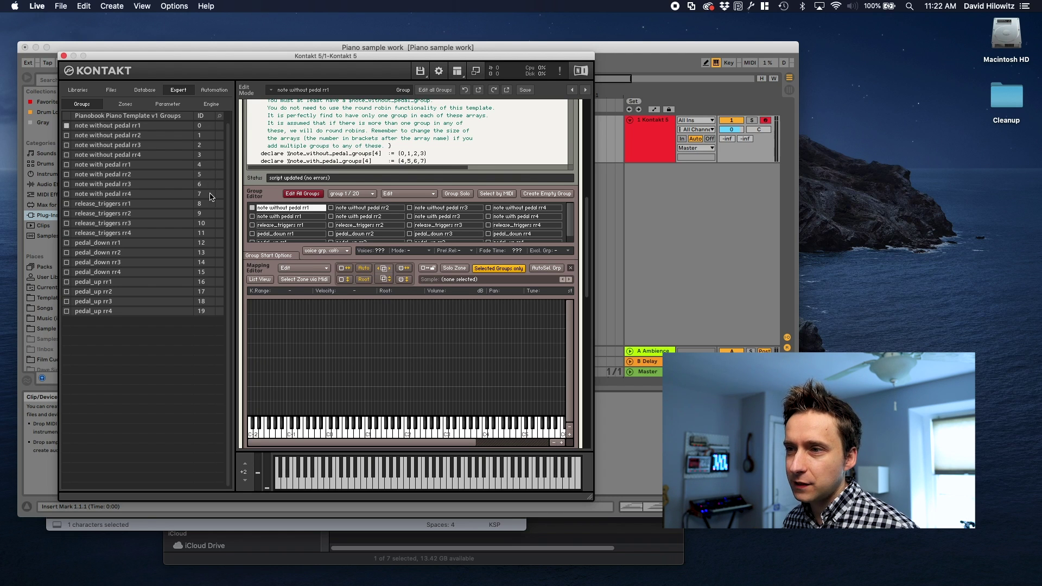
pyautogui.scroll(3, 590, 217)
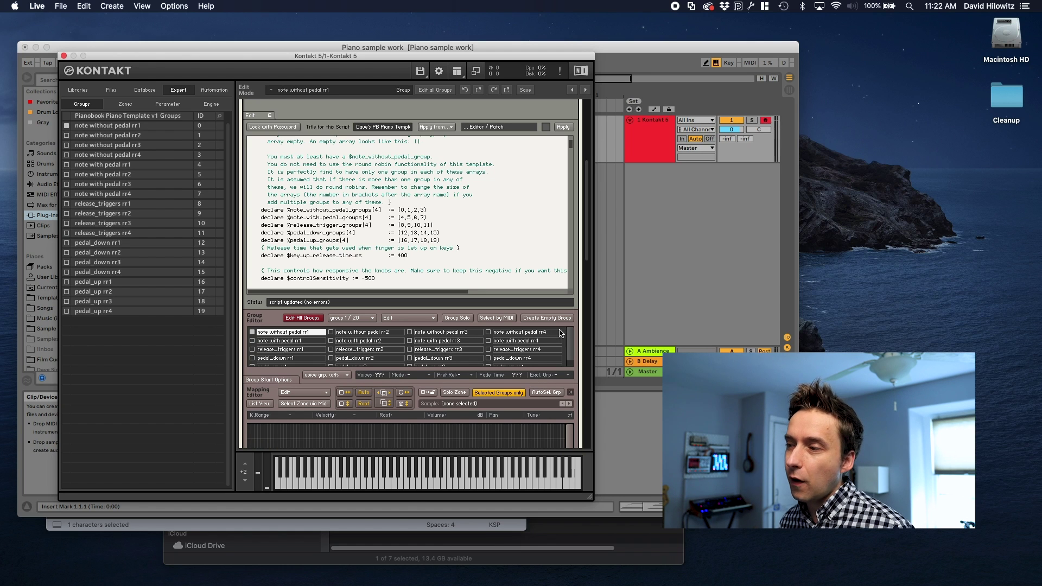
pyautogui.moveTo(569, 338); pyautogui.dragTo(565, 316)
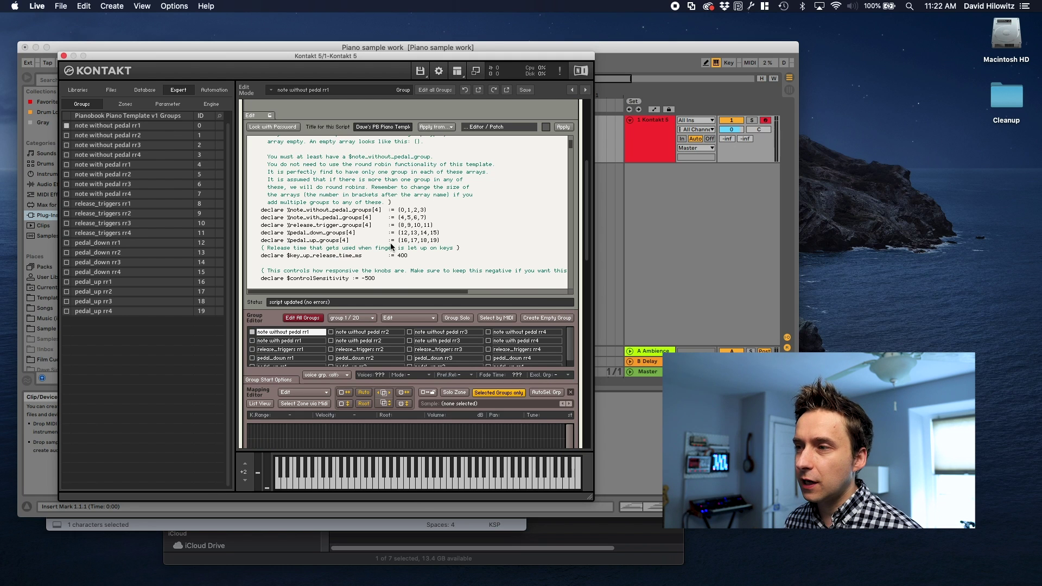
# - Cut the group array down to group 0, set the with-pedal array size to 1, and apply
pyautogui.click(404, 211)
pyautogui.moveTo(404, 211); pyautogui.dragTo(424, 213)
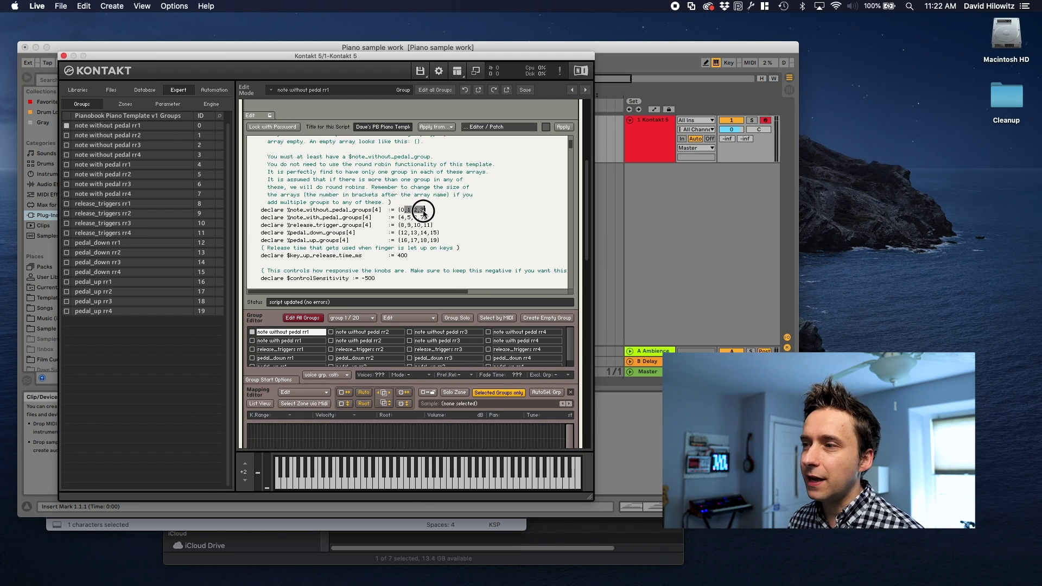
pyautogui.press('BackSpace')
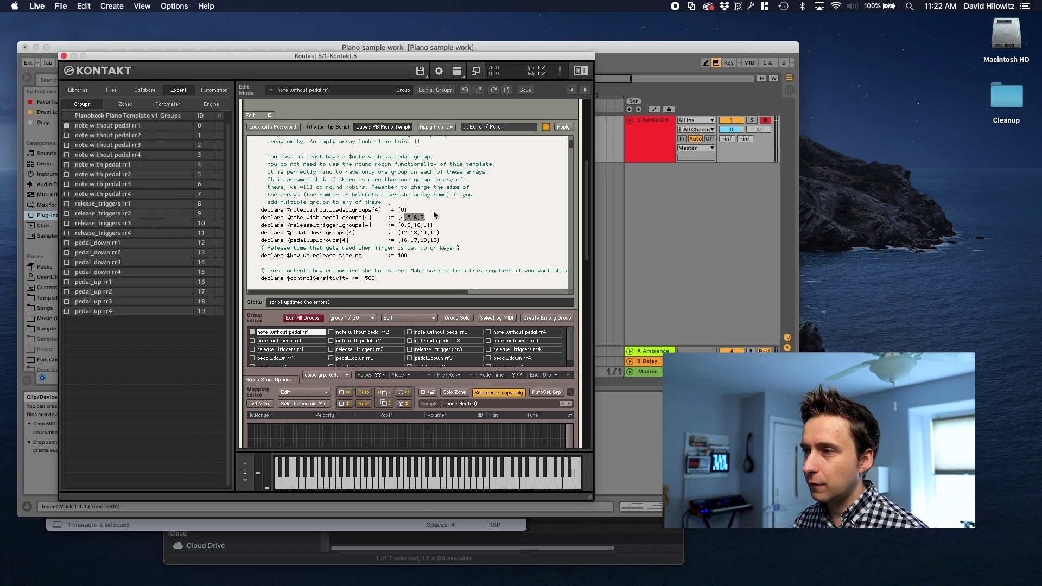
pyautogui.click(402, 218)
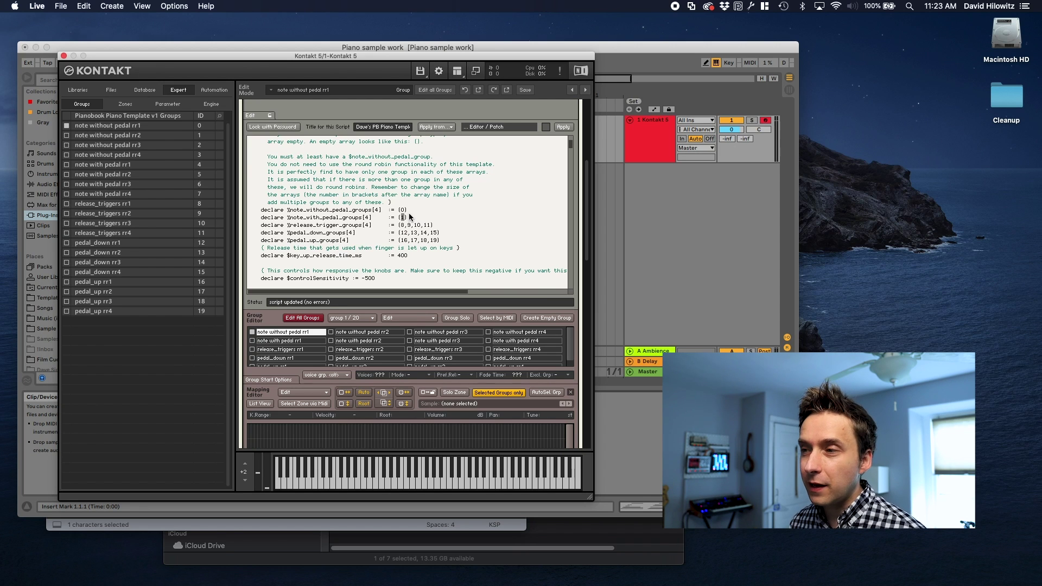
pyautogui.doubleClick(367, 219)
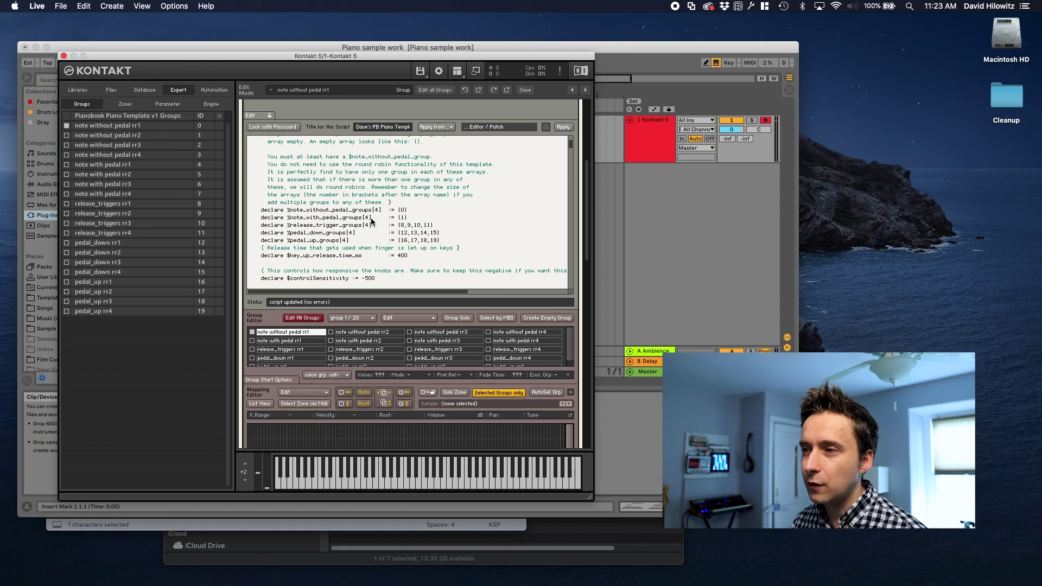
pyautogui.doubleClick(367, 217)
pyautogui.write('1')
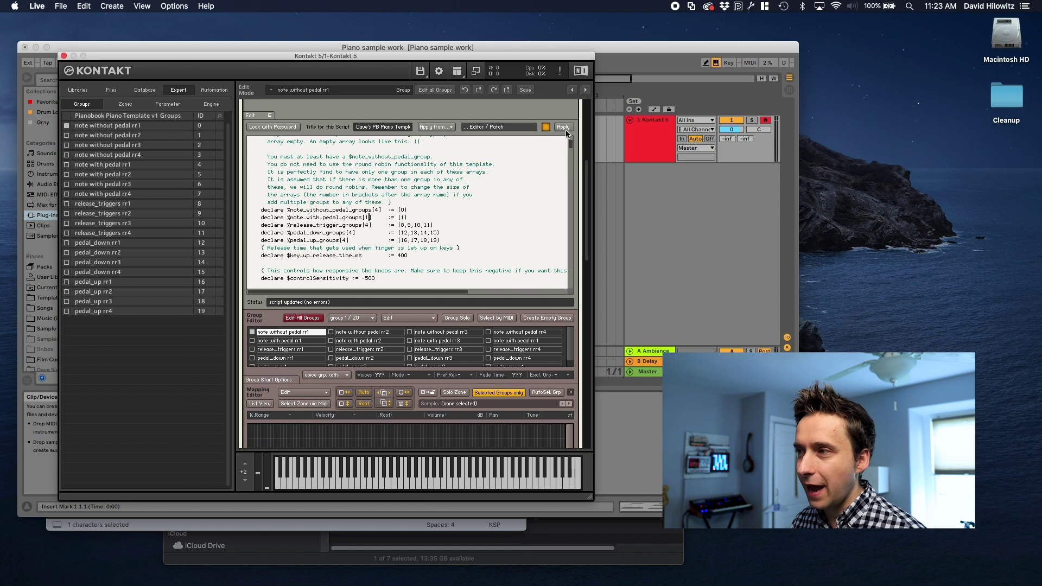
pyautogui.click(561, 128)
# - Review the $controlSensitivity, $key_up_release_time_ms and note-without-pedal group ID entries in the script
pyautogui.press('super+Tab')
pyautogui.press('super+s')
pyautogui.press('super+Tab')
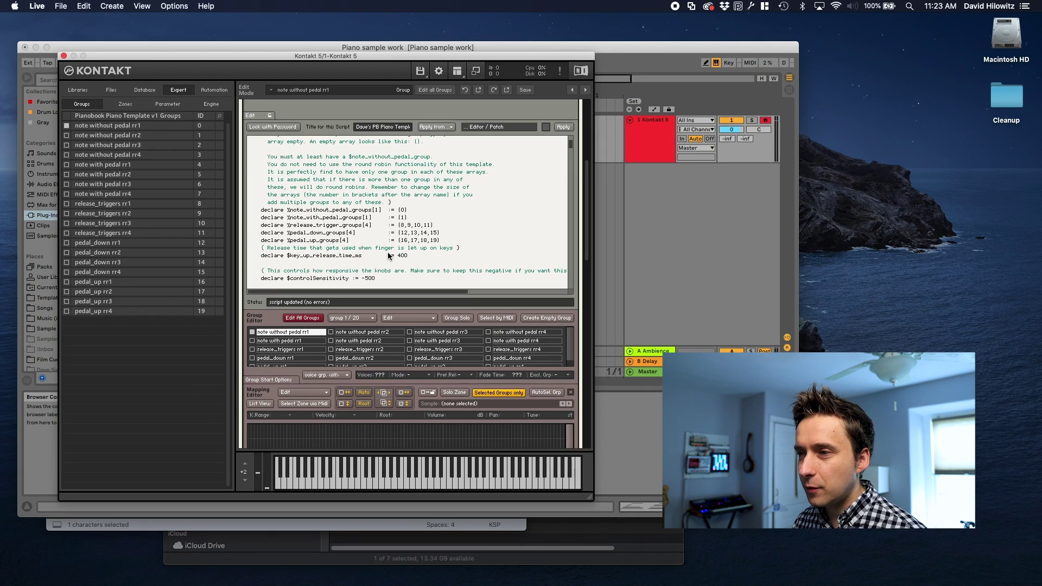
pyautogui.doubleClick(329, 278)
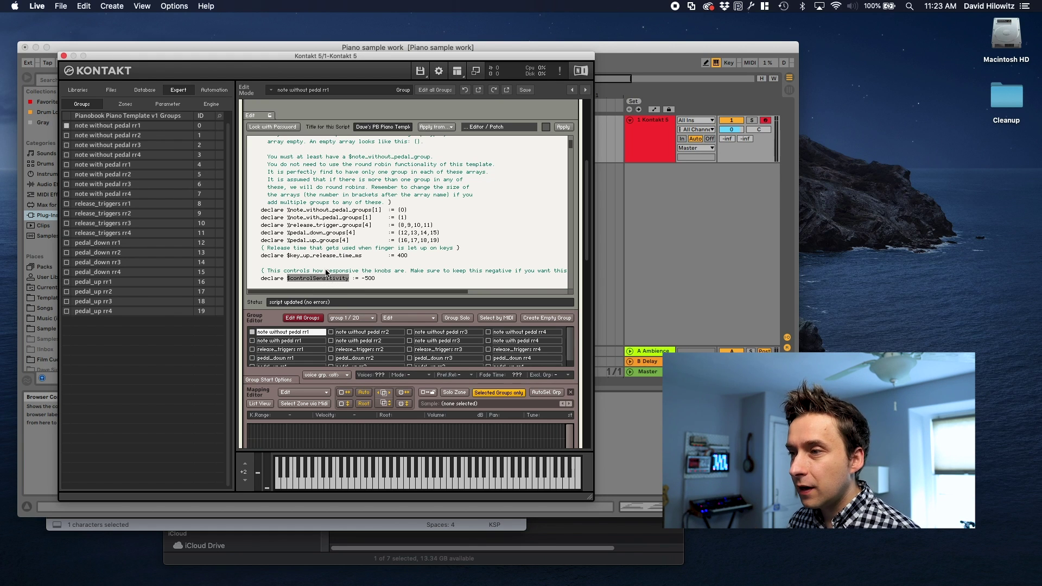
pyautogui.doubleClick(324, 255)
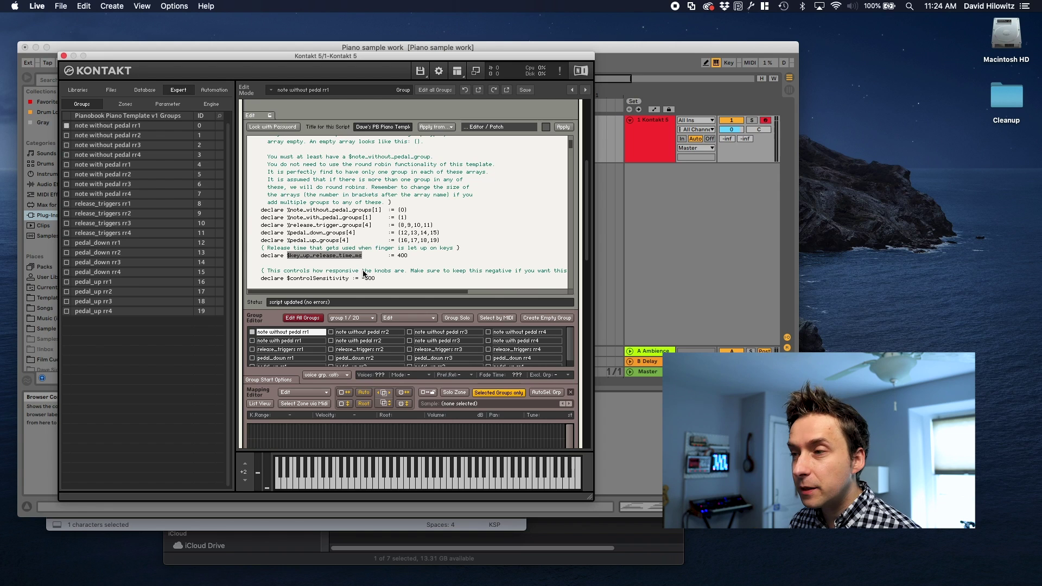
pyautogui.scroll(2, 588, 210)
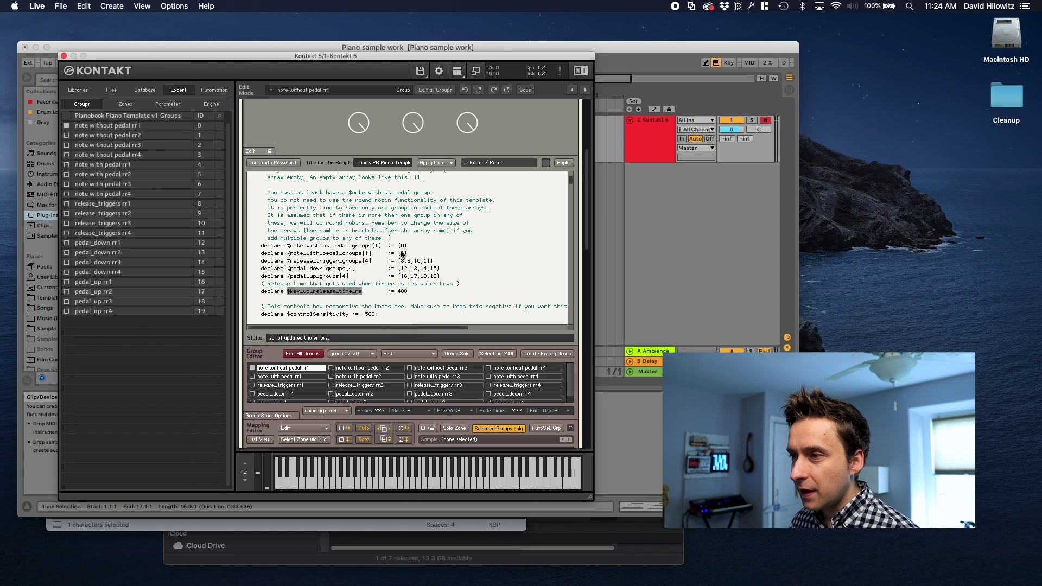
pyautogui.moveTo(401, 253); pyautogui.dragTo(402, 245)
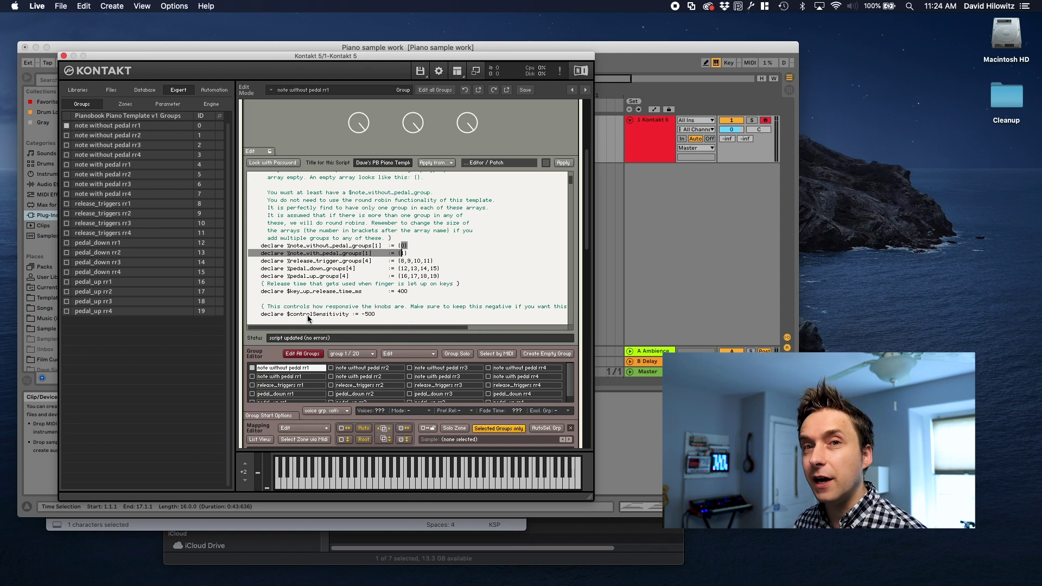
pyautogui.scroll(5, 256, 114)
# - Exit Edit Mode, remove the Pianobook instrument from the rack, and switch to Finder
pyautogui.click(256, 112)
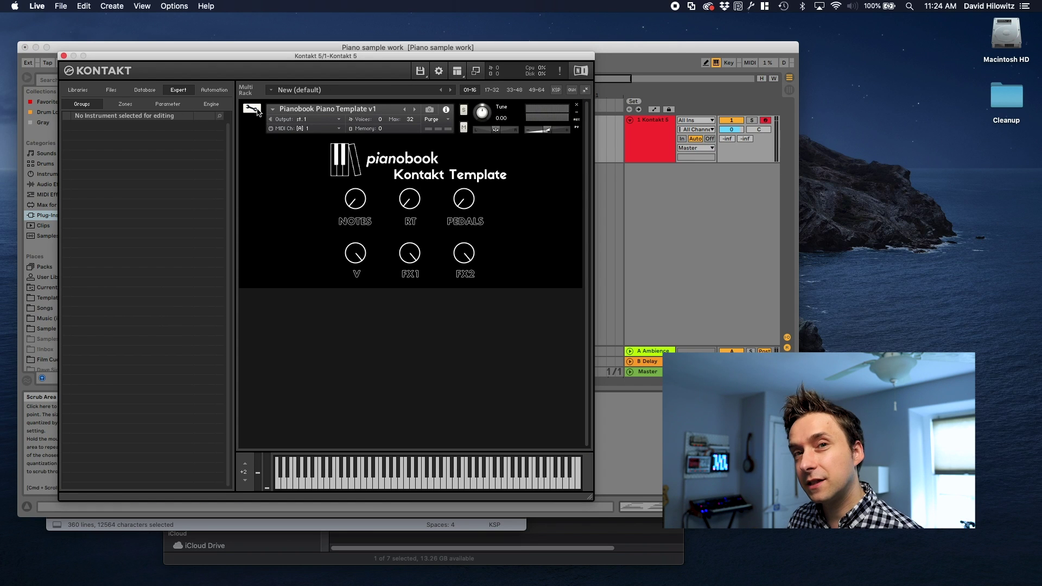
pyautogui.click(576, 105)
pyautogui.press('super+Tab')
pyautogui.press('super+Tab')
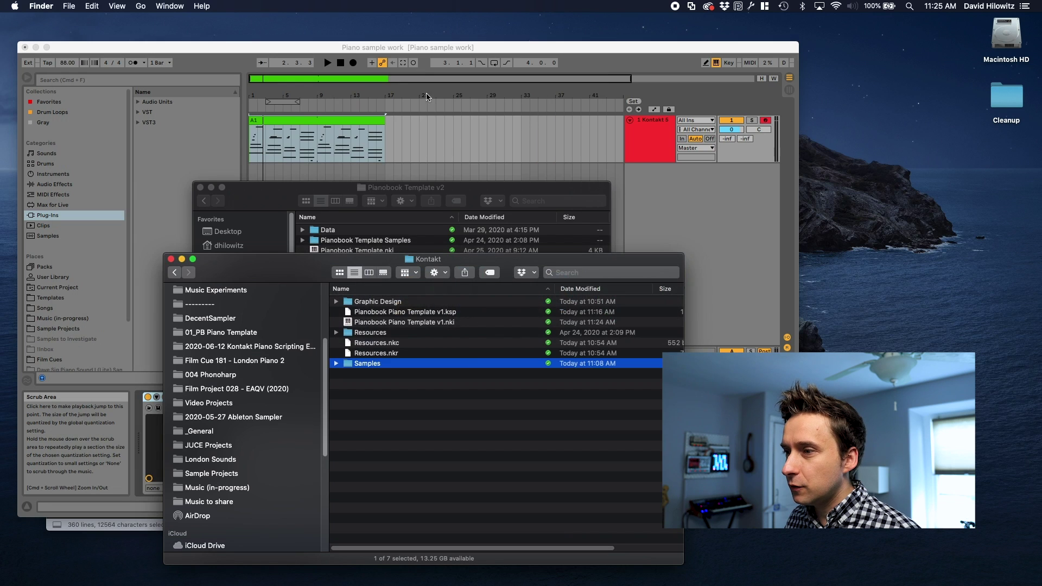
# - Reload Pianobook Piano Template v1.nki into Kontakt and open it in Edit Mode
pyautogui.moveTo(381, 323); pyautogui.dragTo(304, 181)
pyautogui.click(251, 108)
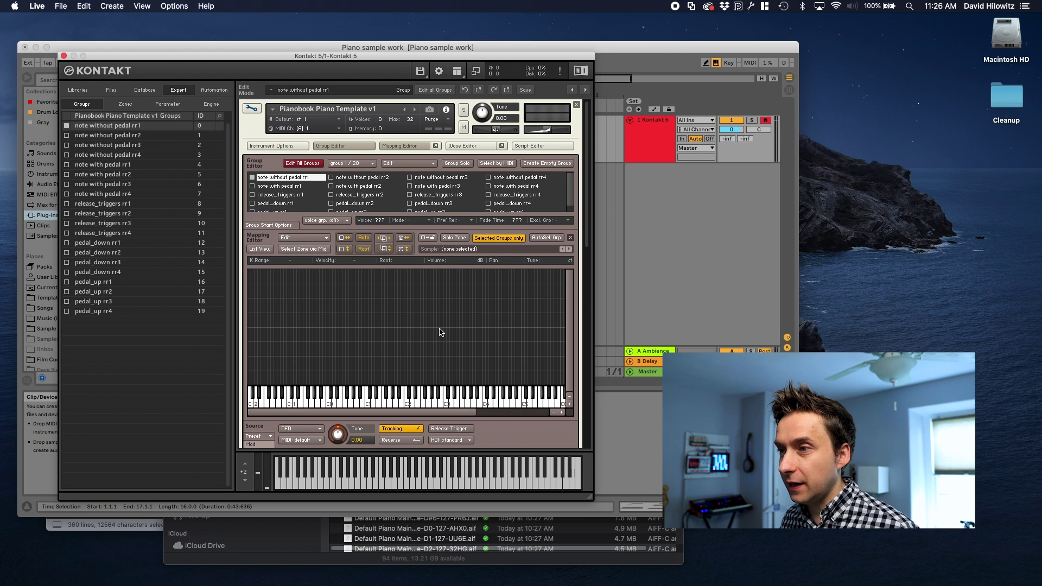
pyautogui.press('super+Tab')
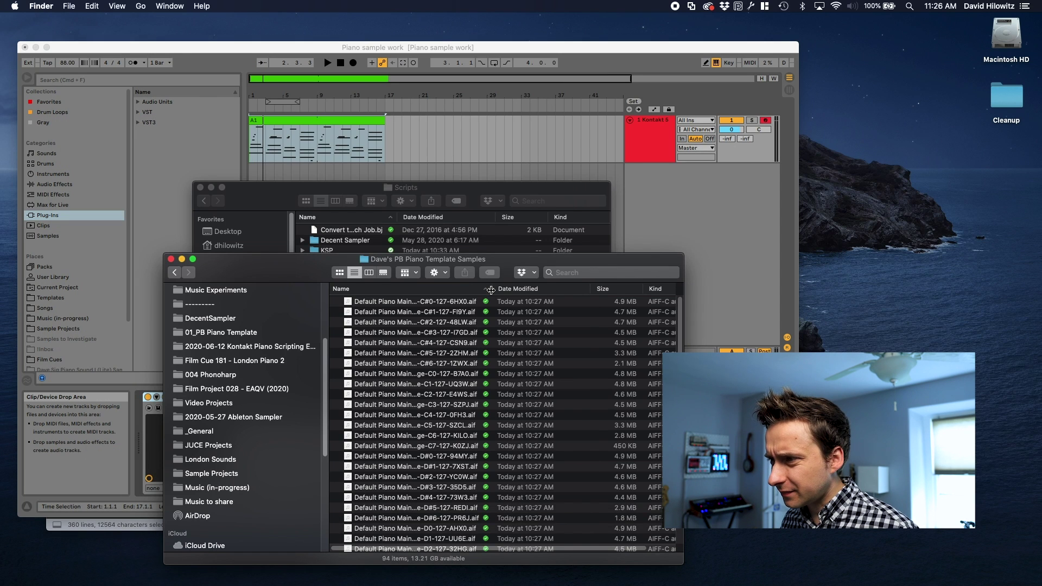
# - Drop the eight C samples (C0–C7) into the mapping editor and auto-map them across keys
pyautogui.moveTo(585, 293); pyautogui.dragTo(592, 293)
pyautogui.click(439, 302)
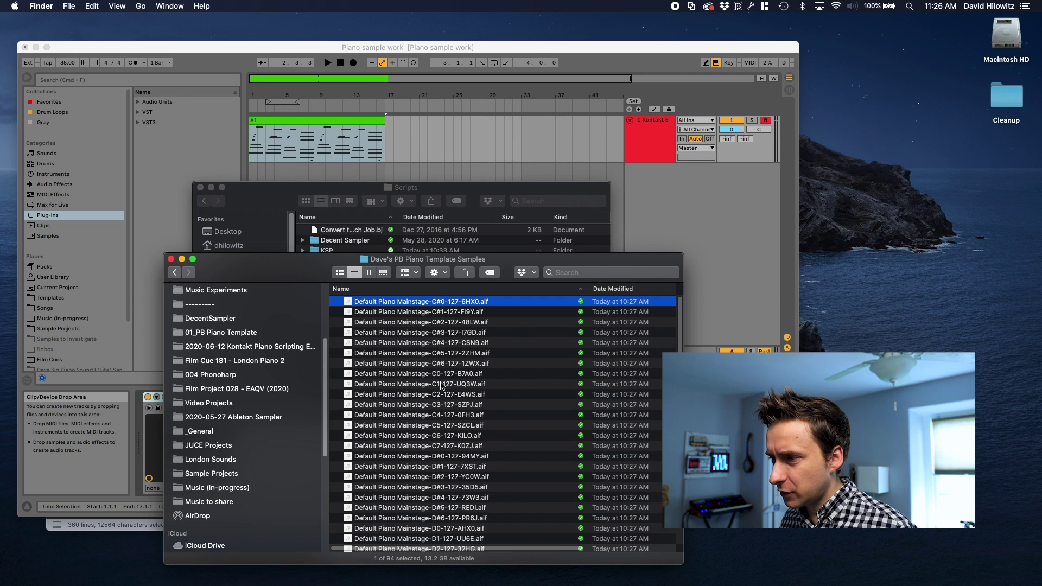
pyautogui.click(441, 383)
pyautogui.click(438, 374)
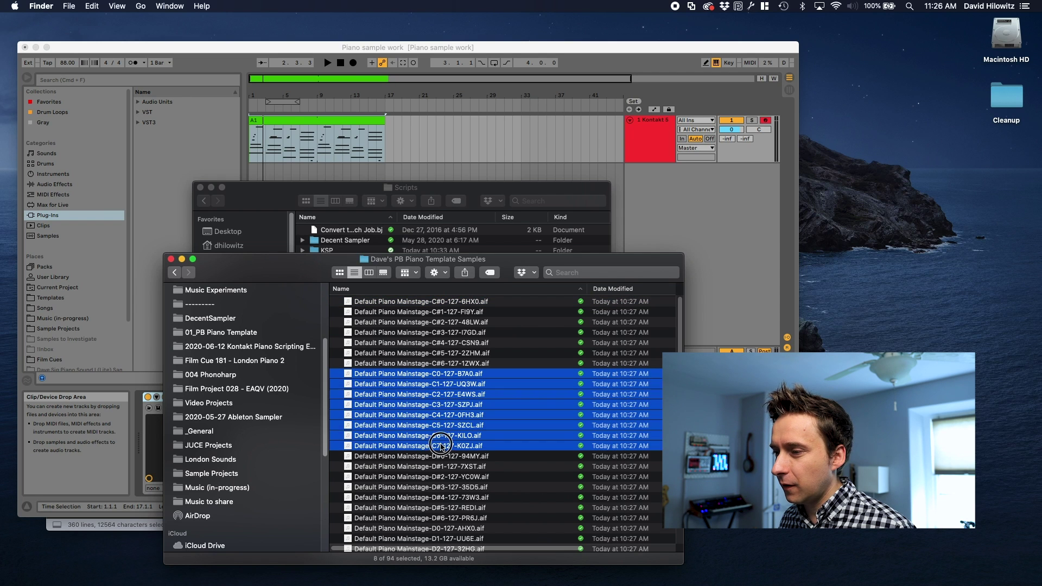
pyautogui.keyDown('shift'); pyautogui.click(443, 445); pyautogui.keyUp('shift')
pyautogui.moveTo(365, 381); pyautogui.dragTo(298, 332)
pyautogui.press('super+Tab')
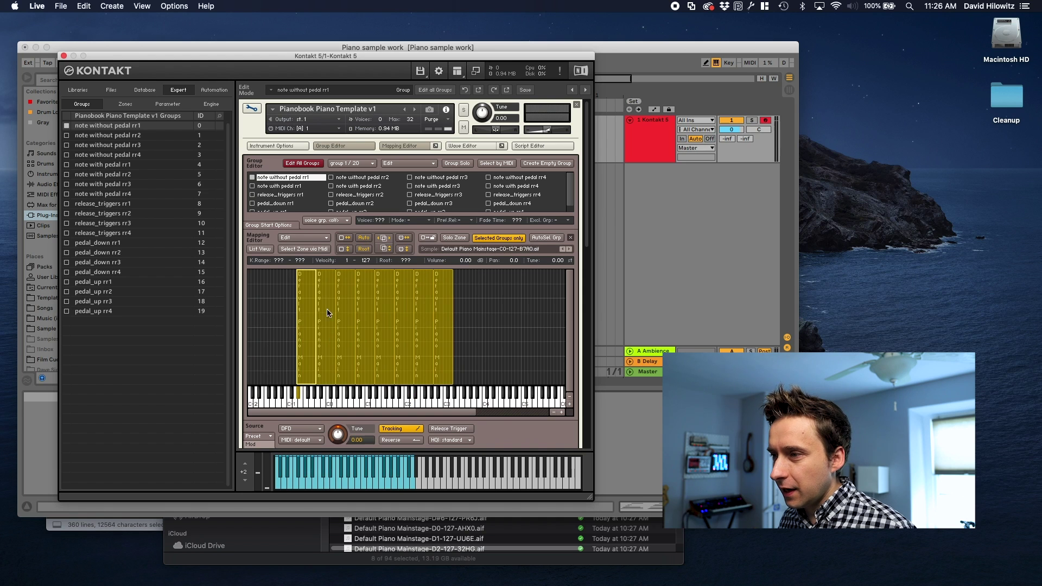
pyautogui.rightClick(361, 301)
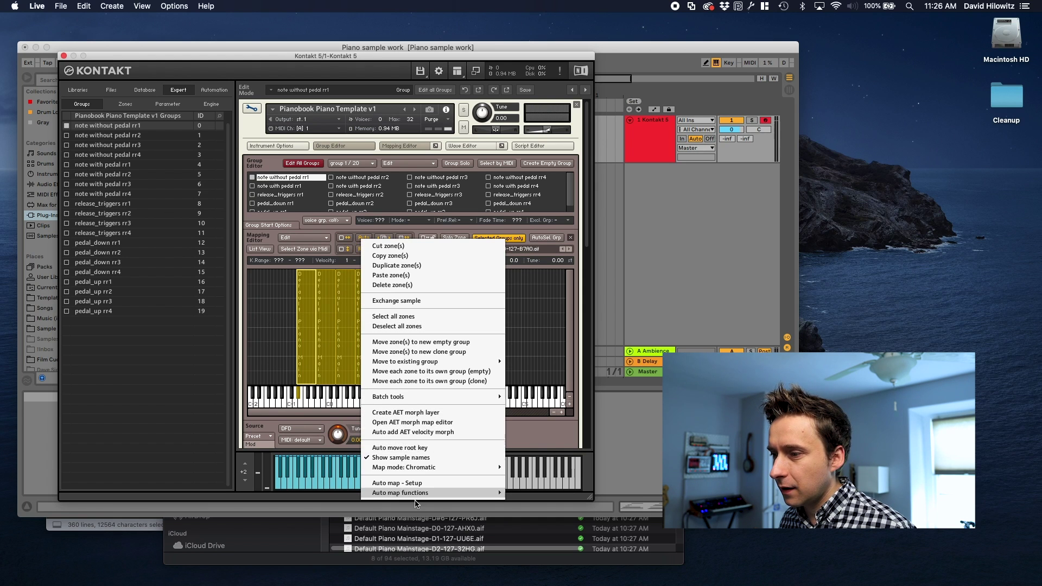
pyautogui.click(413, 483)
pyautogui.click(341, 289)
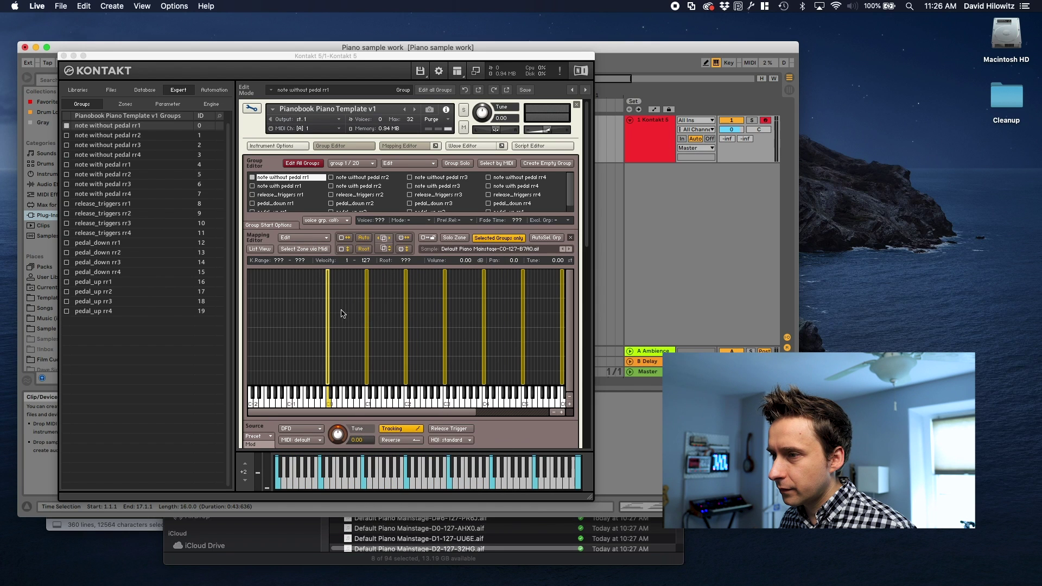
# - Drop the seven C# samples (C#0–C#6) into the mapping editor and auto-map them
pyautogui.press('super+Tab')
pyautogui.click(417, 363)
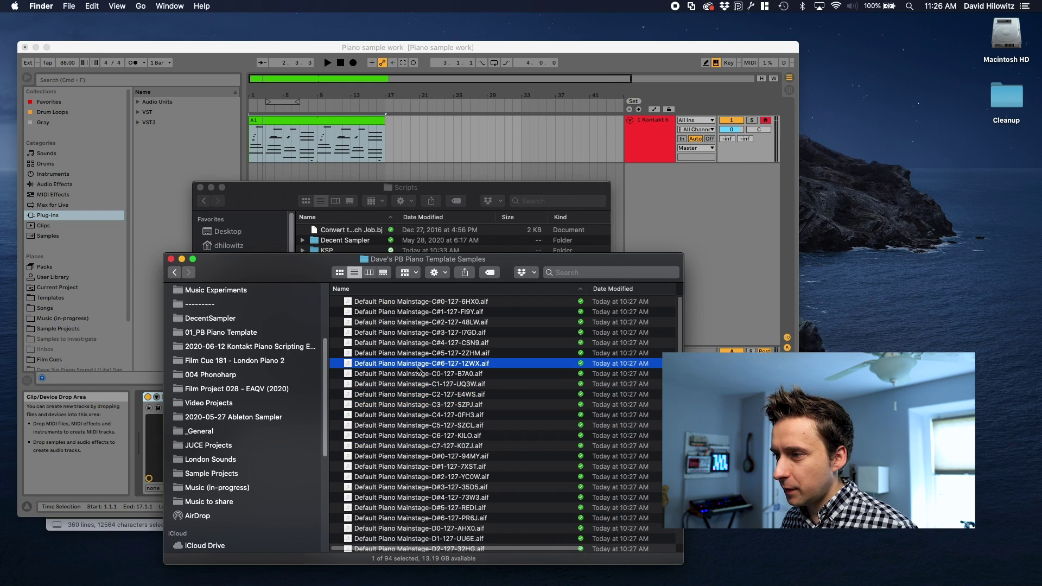
pyautogui.keyDown('shift'); pyautogui.click(376, 303); pyautogui.keyUp('shift')
pyautogui.moveTo(376, 302); pyautogui.dragTo(337, 327)
pyautogui.click(365, 239)
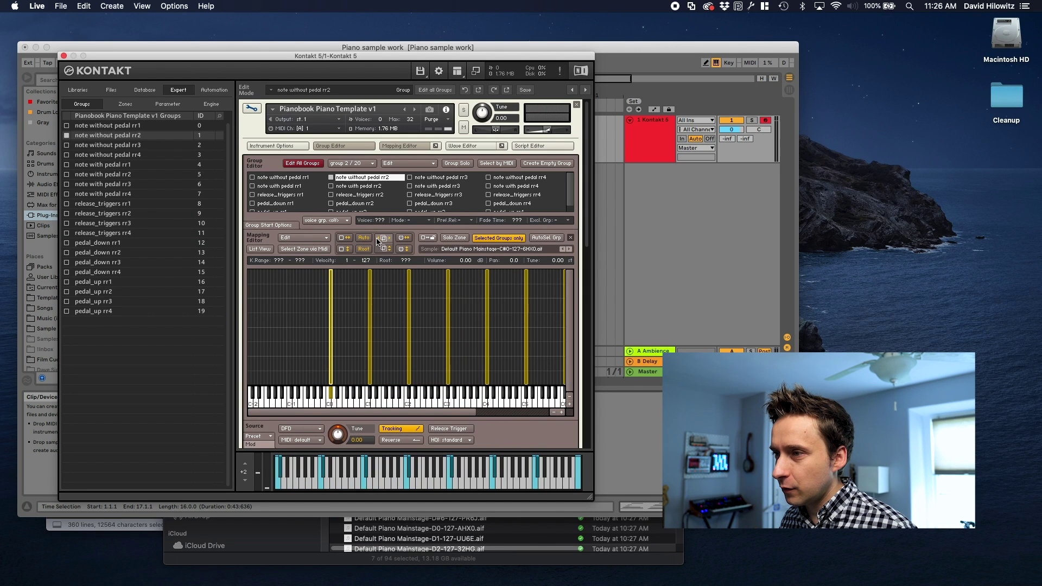
# - Drop the seven D samples (D0–D6) into the mapping editor
pyautogui.press('super+Tab')
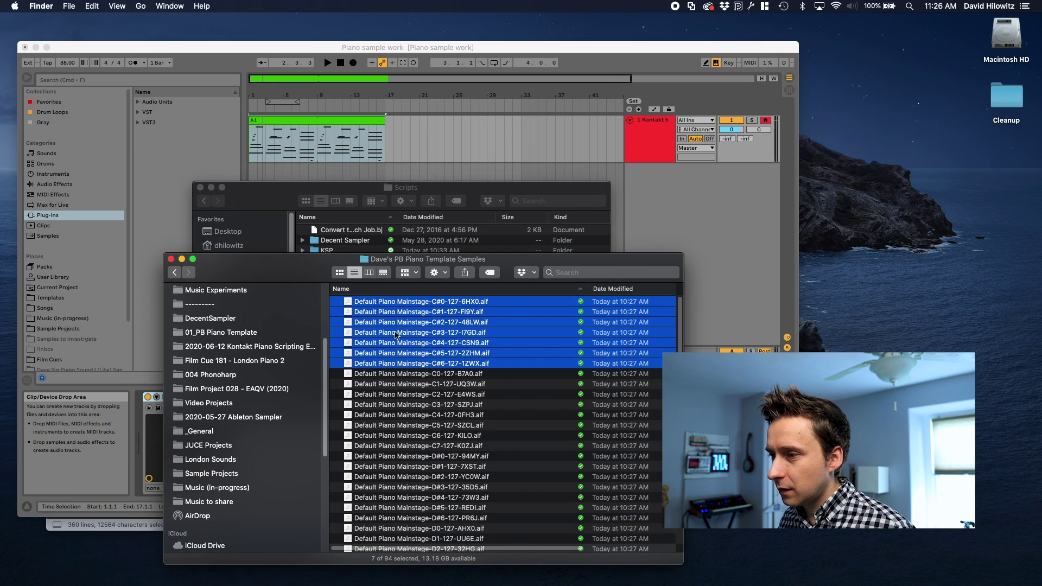
pyautogui.scroll(-1, 429, 478)
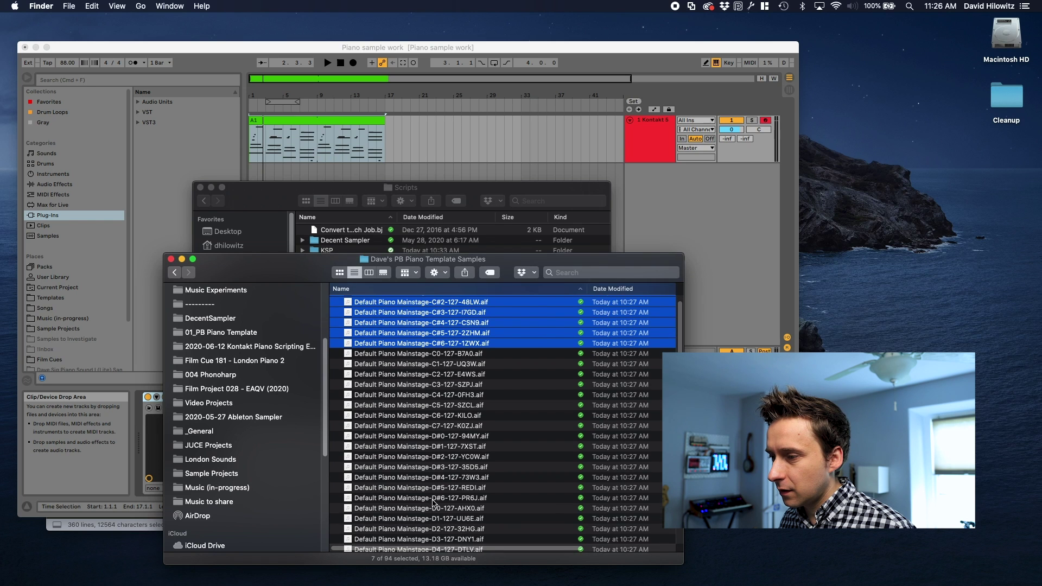
pyautogui.click(434, 515)
pyautogui.scroll(-3, 434, 514)
pyautogui.keyDown('shift'); pyautogui.click(434, 502); pyautogui.keyUp('shift')
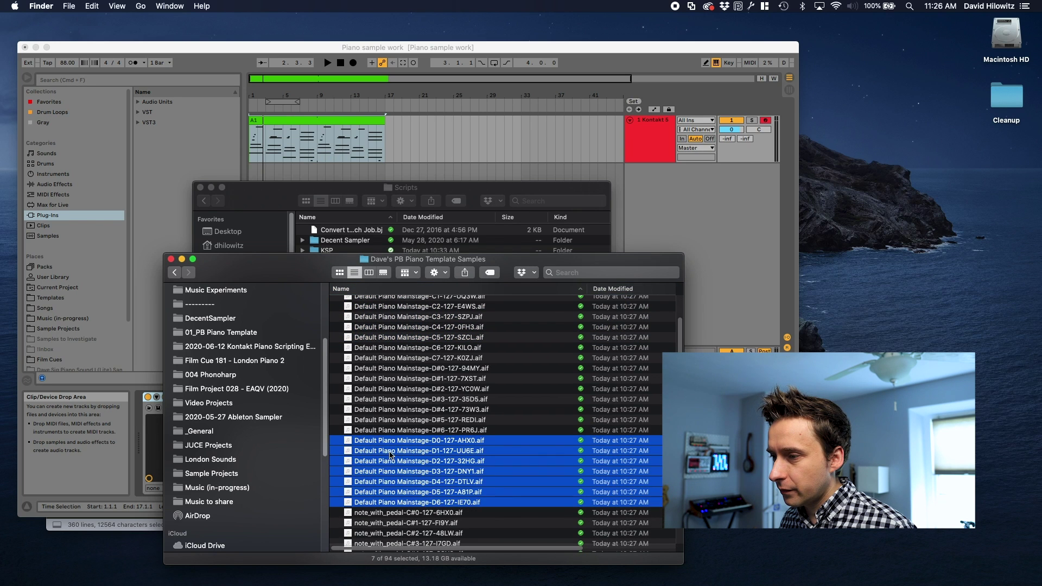
pyautogui.moveTo(383, 446); pyautogui.dragTo(274, 324)
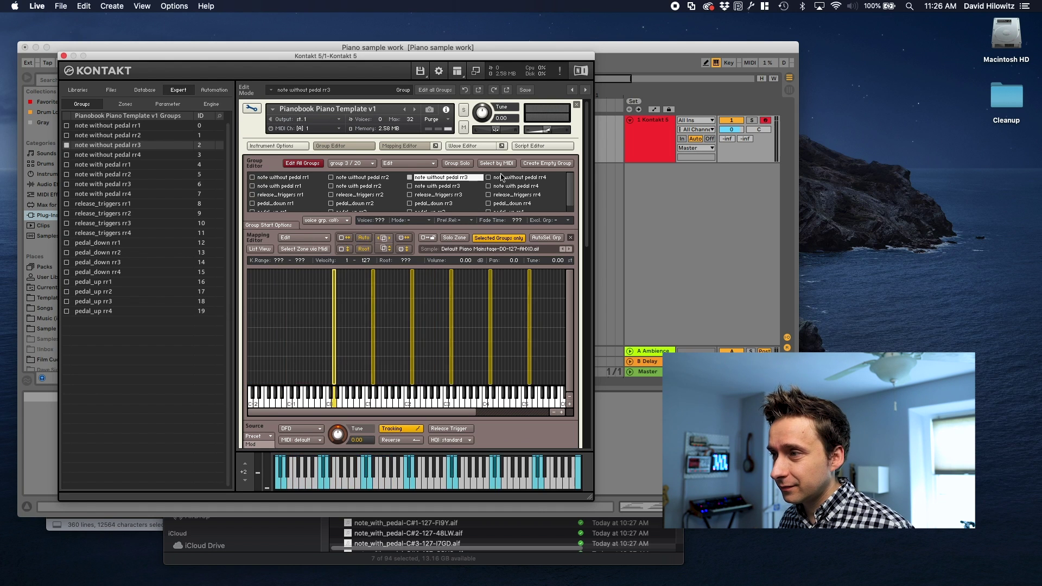
# - Drop the seven D# samples (D#0–D#6) into the mapping editor
pyautogui.press('super+Tab')
pyautogui.click(446, 430)
pyautogui.keyDown('shift'); pyautogui.click(434, 369); pyautogui.keyUp('shift')
pyautogui.press('super+Tab')
pyautogui.moveTo(435, 368); pyautogui.dragTo(337, 325)
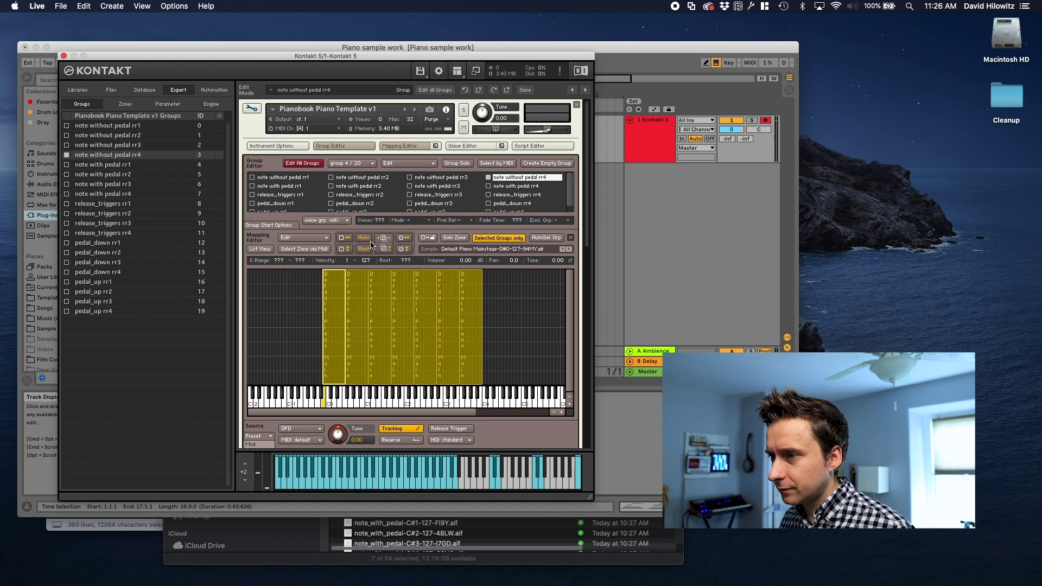
pyautogui.click(434, 178)
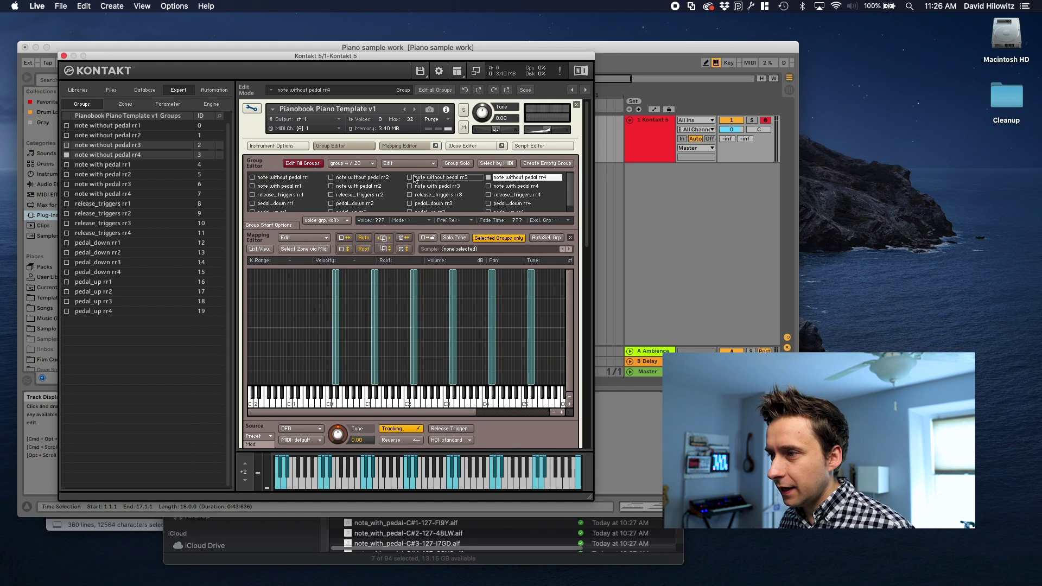
# - Select all zones in note without pedal rr1–rr4 and move their root keys to centre
pyautogui.keyDown('shift'); pyautogui.click(379, 179); pyautogui.keyUp('shift')
pyautogui.keyDown('shift'); pyautogui.click(293, 179); pyautogui.keyUp('shift')
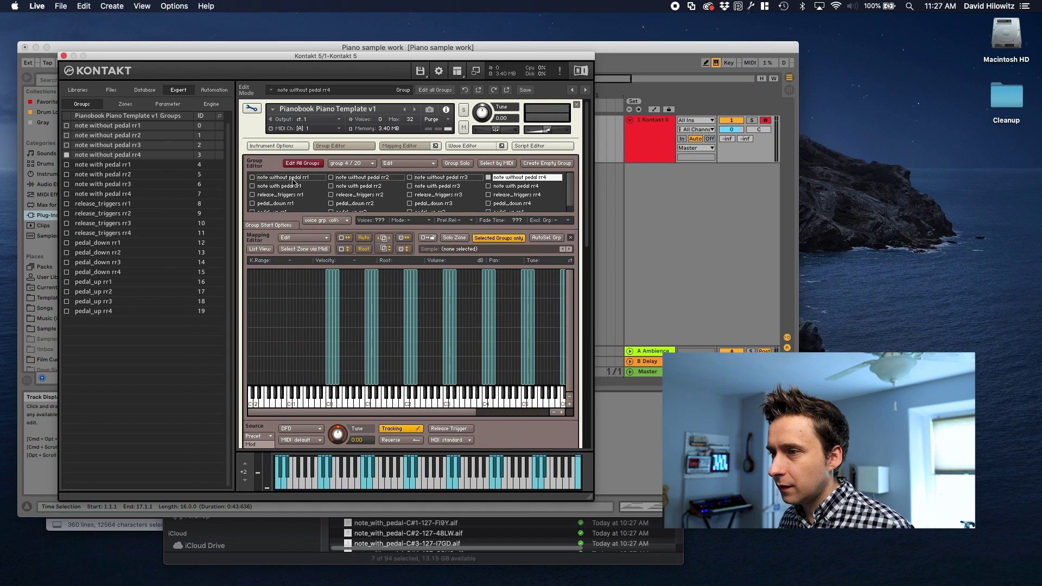
pyautogui.click(299, 239)
pyautogui.click(307, 316)
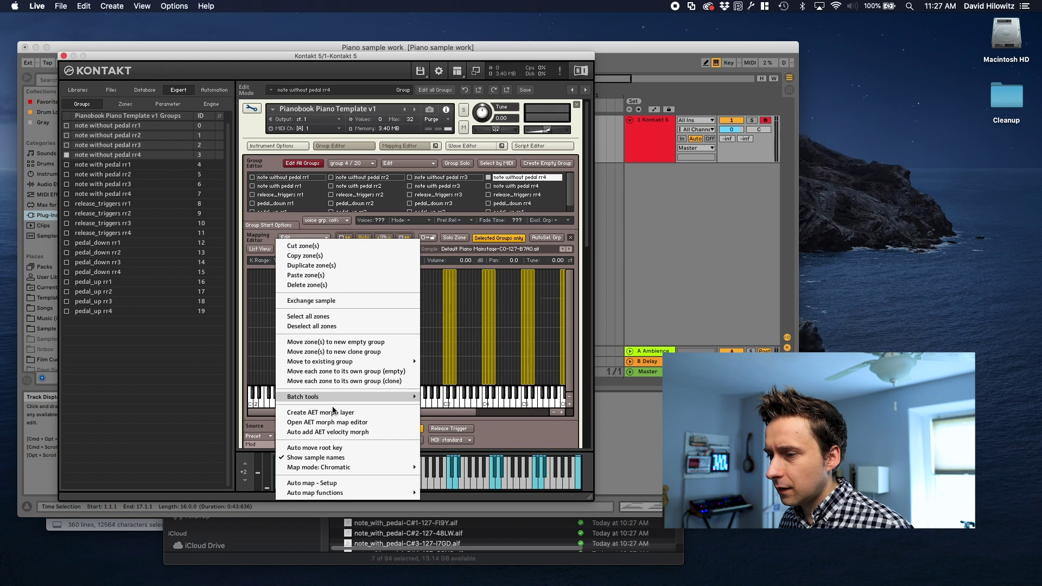
pyautogui.moveTo(362, 396)
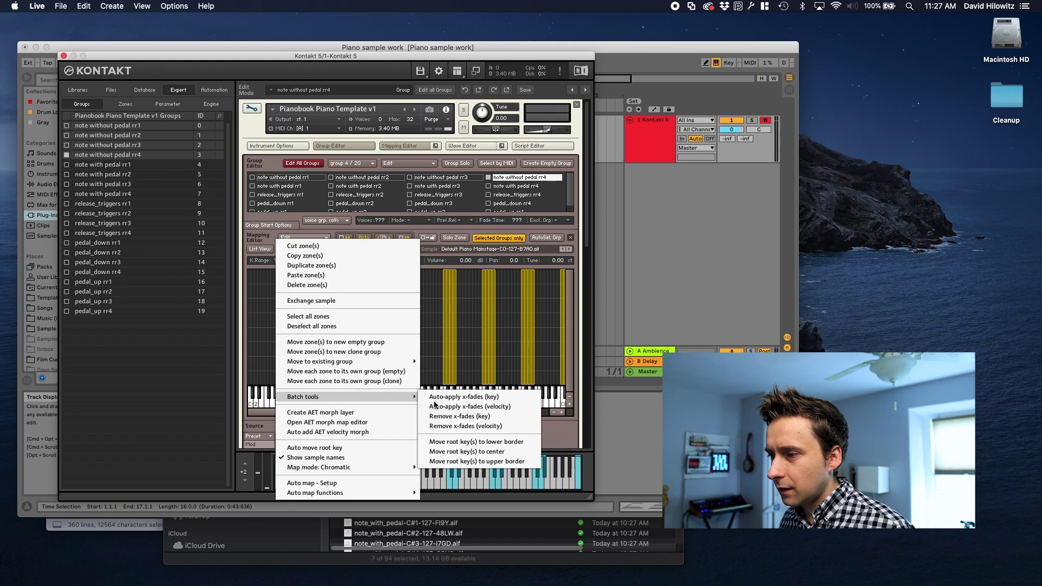
pyautogui.click(462, 457)
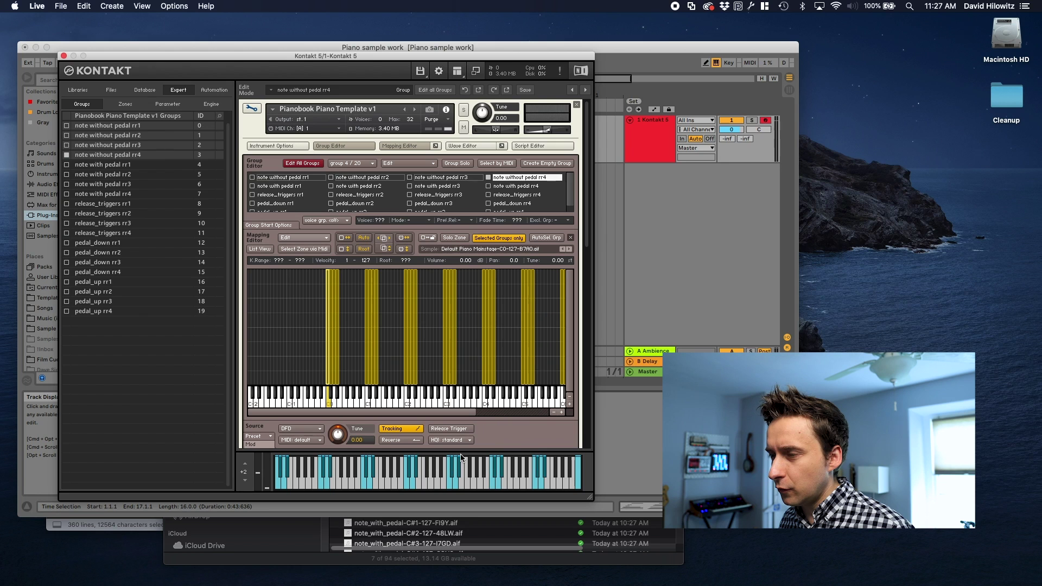
pyautogui.click(295, 325)
# - Check the centred root keys group by group, from rr1 through rr4
pyautogui.click(282, 178)
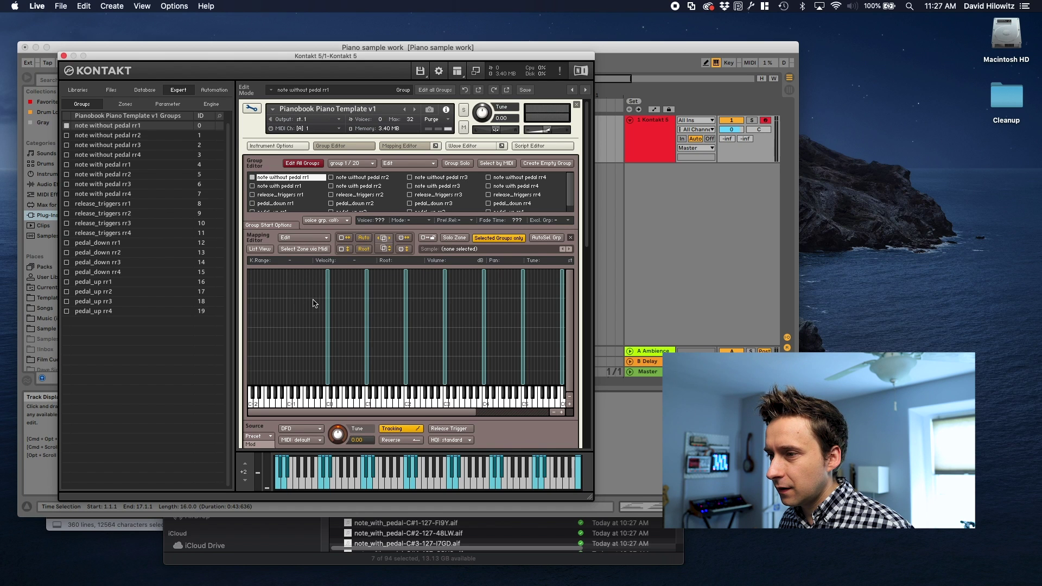
pyautogui.press('super+a')
pyautogui.press('Down')
pyautogui.press('super+a')
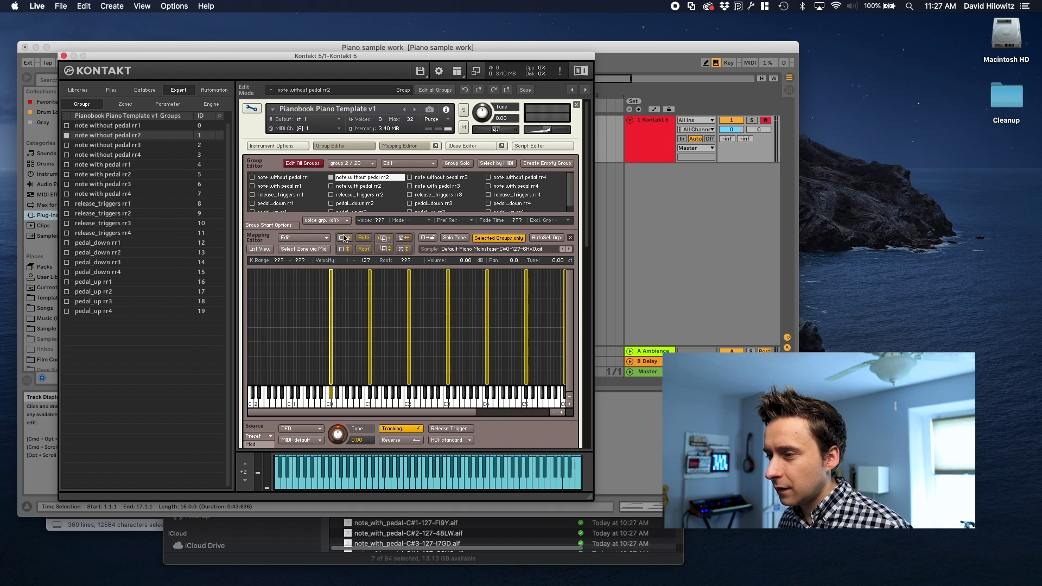
pyautogui.click(418, 178)
pyautogui.press('super+a')
pyautogui.click(500, 178)
pyautogui.press('super+a')
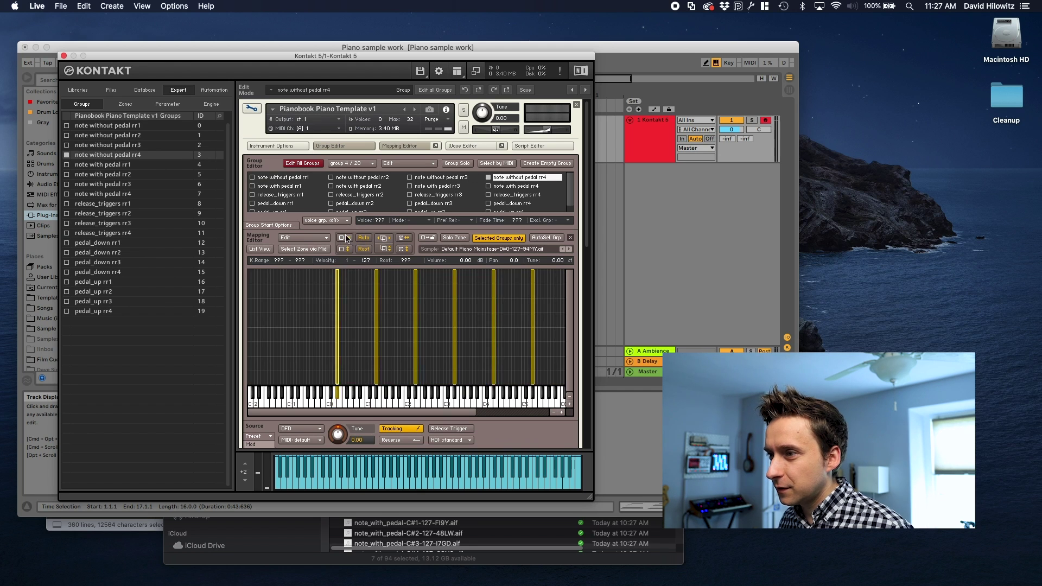
pyautogui.click(300, 178)
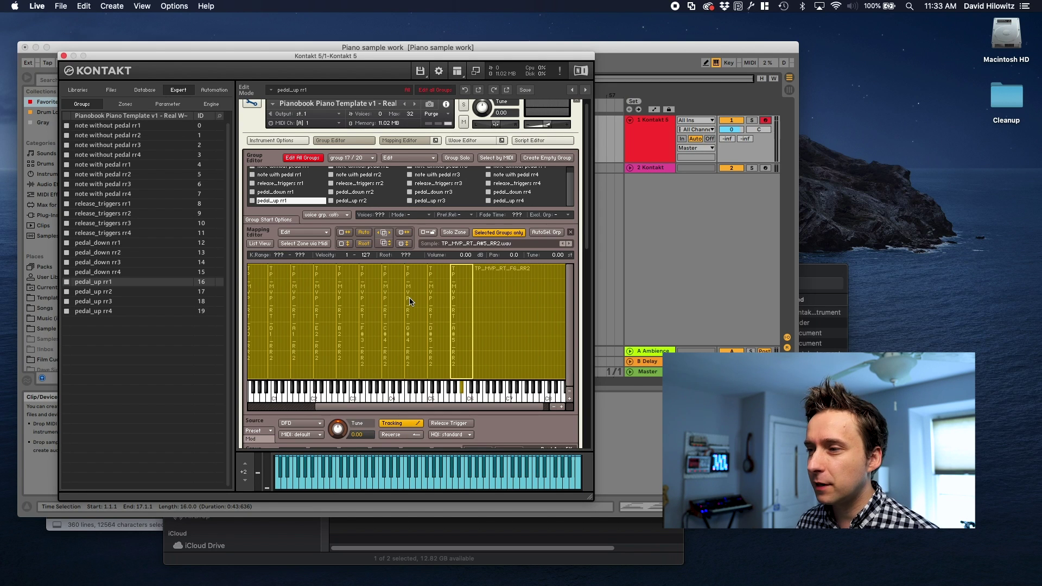
# - Exit Edit Mode to show the performance panel with NOTES, RT, PEDALS, V, FX1 and FX2 knobs
pyautogui.scroll(1, 584, 227)
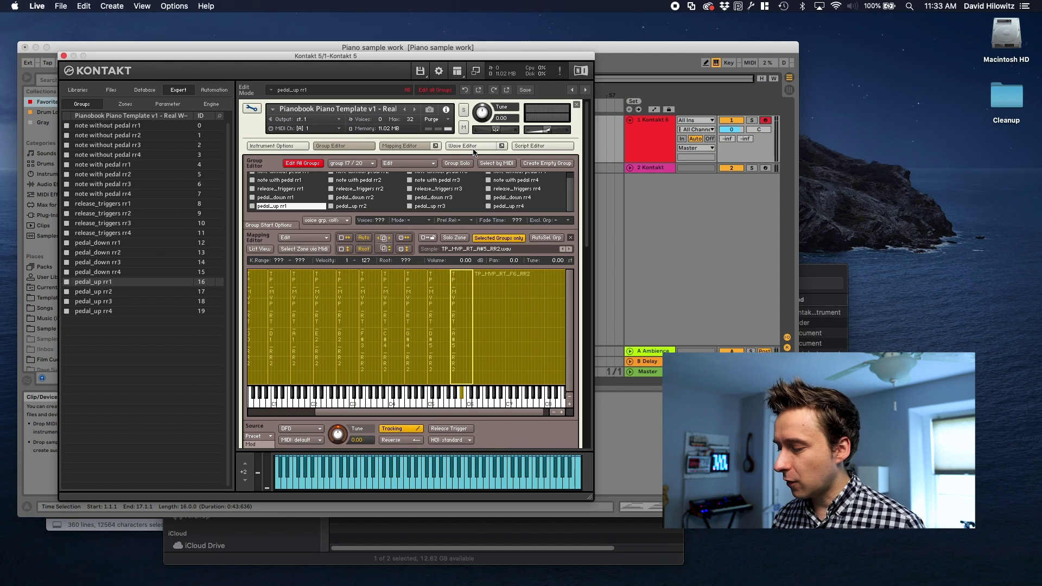
pyautogui.scroll(1, 572, 180)
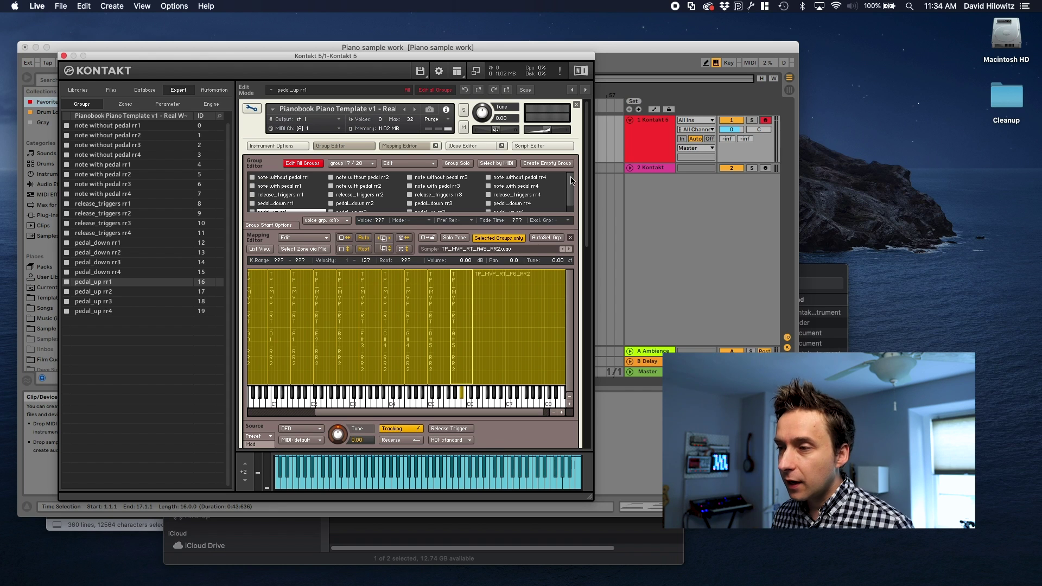
pyautogui.click(252, 108)
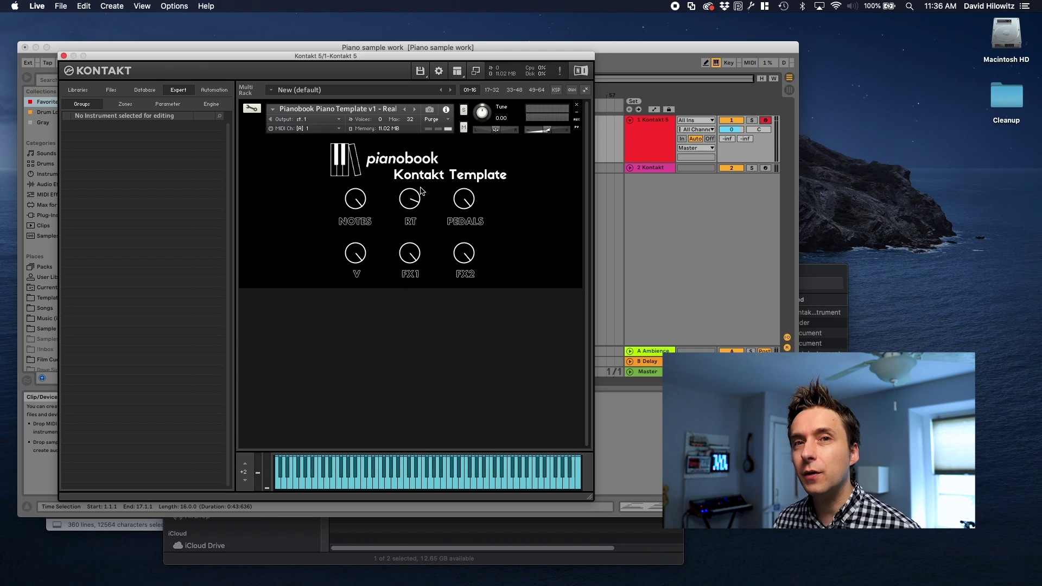
# - Enter Edit Mode and inspect the release_triggers rr4 group's zones, amplifier and bus settings
pyautogui.click(252, 108)
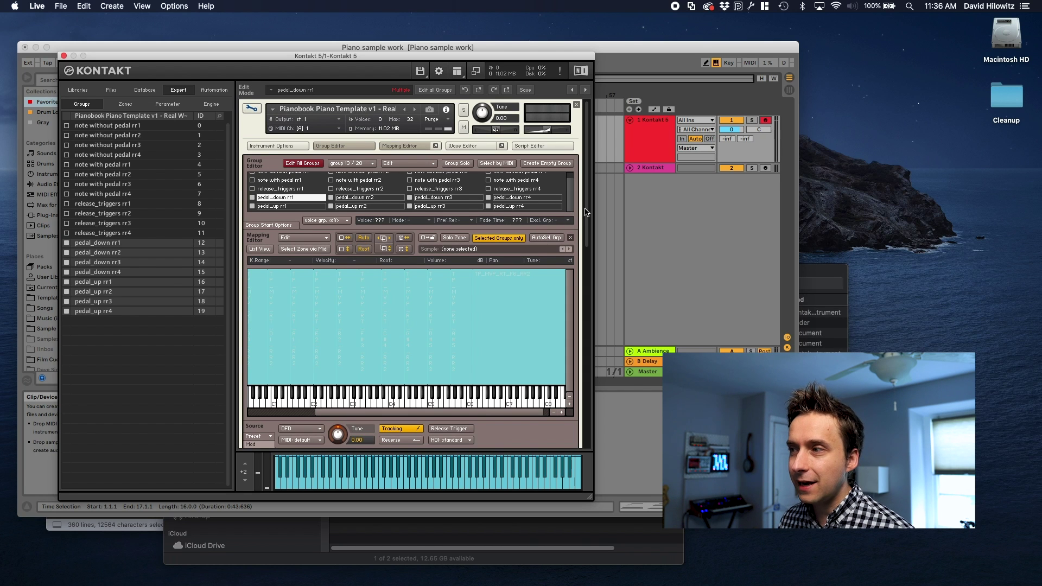
pyautogui.click(504, 188)
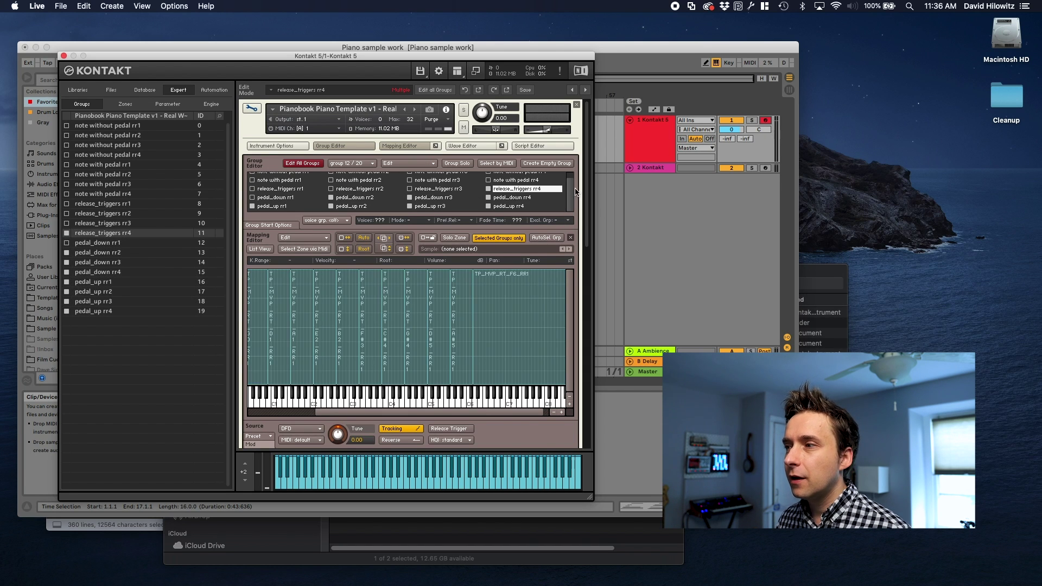
pyautogui.moveTo(589, 190); pyautogui.dragTo(593, 240)
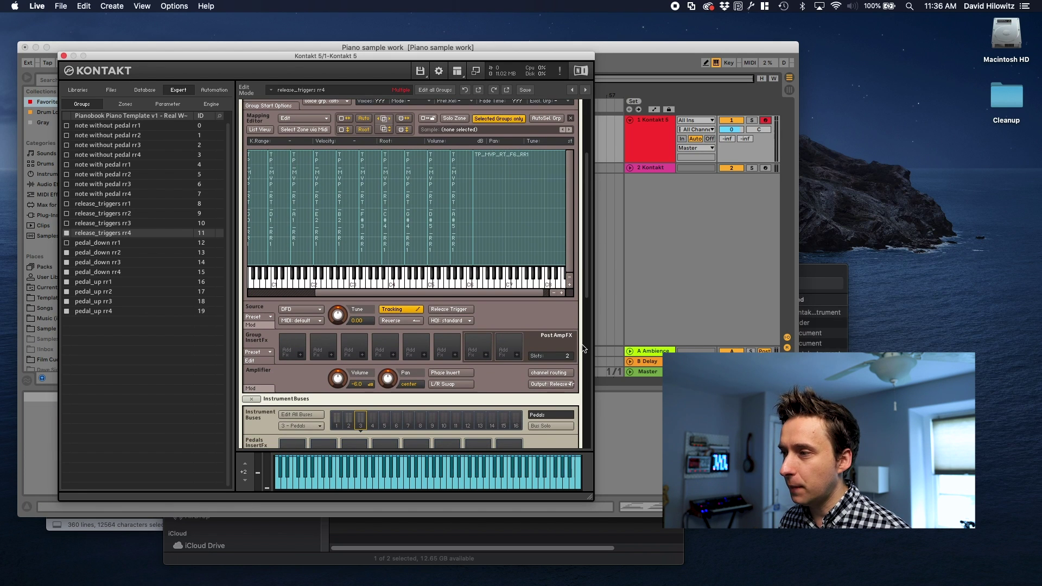
pyautogui.click(251, 108)
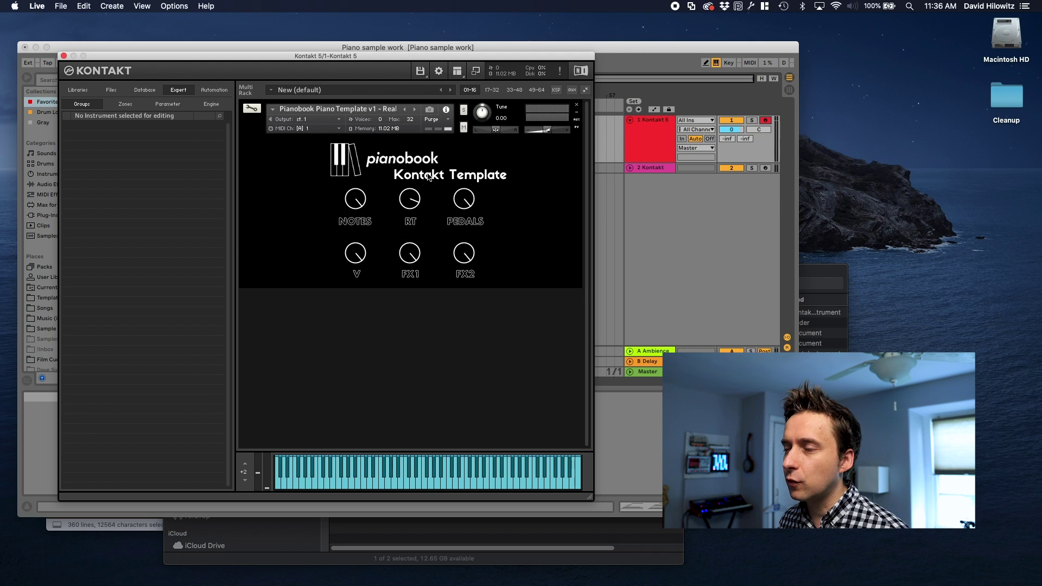
pyautogui.click(251, 109)
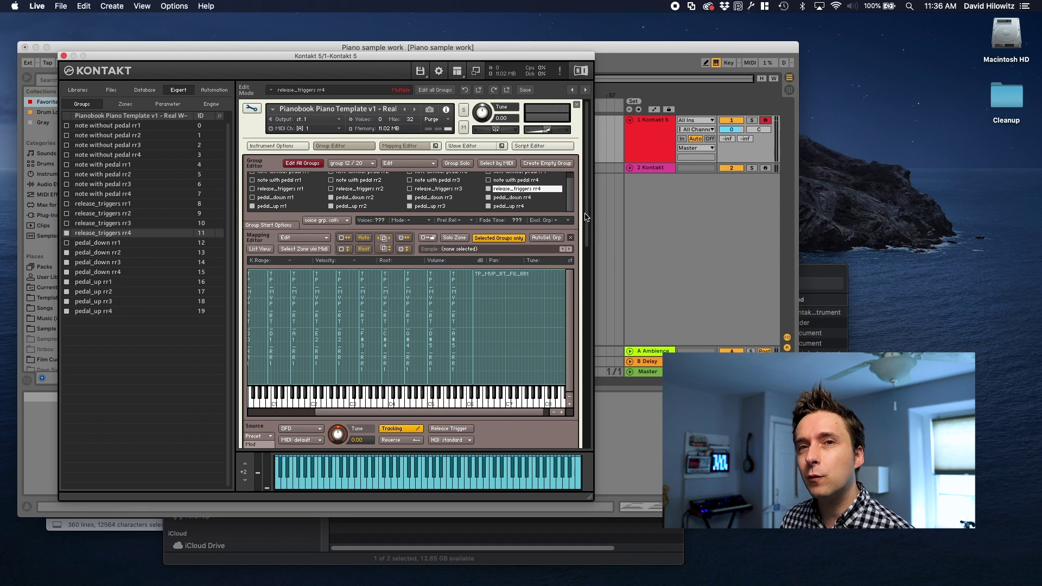
pyautogui.moveTo(588, 216); pyautogui.dragTo(579, 249)
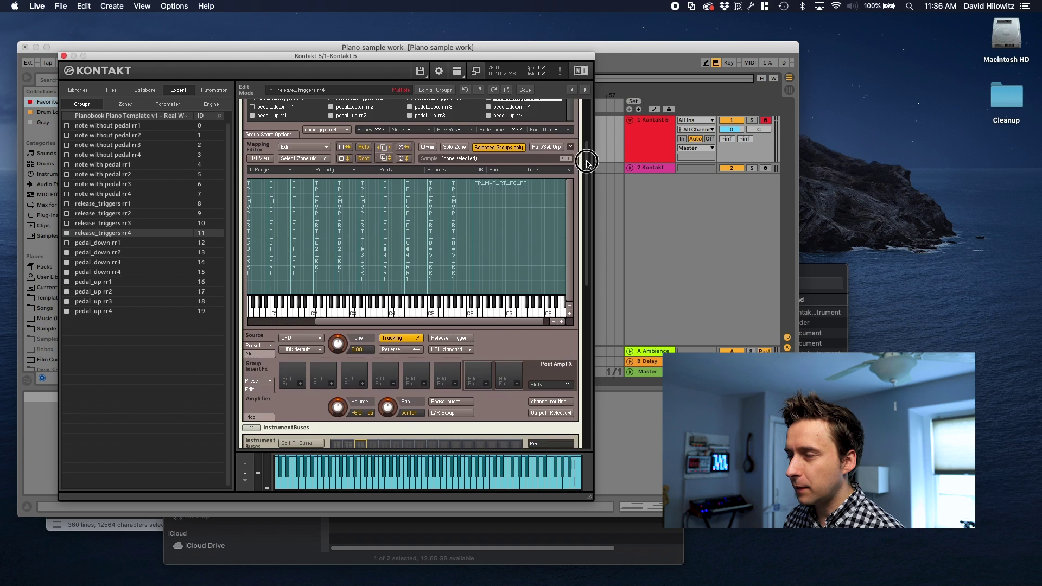
# - Hide the Mapping Editor and confirm pedal_down rr4 outputs to the Pedals bus
pyautogui.moveTo(581, 163); pyautogui.dragTo(583, 78)
pyautogui.click(435, 145)
pyautogui.click(510, 197)
pyautogui.click(510, 198)
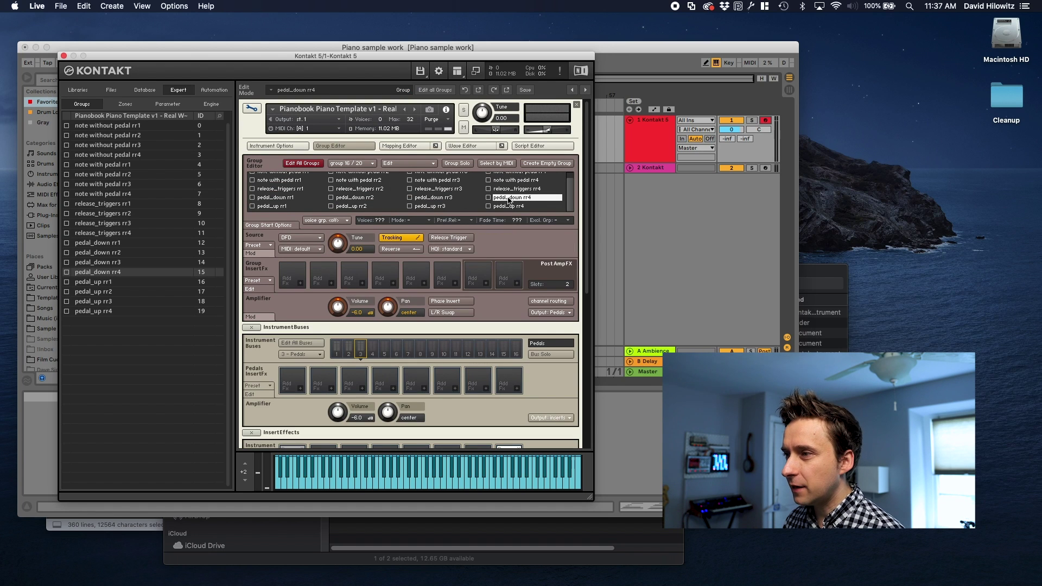
pyautogui.click(550, 313)
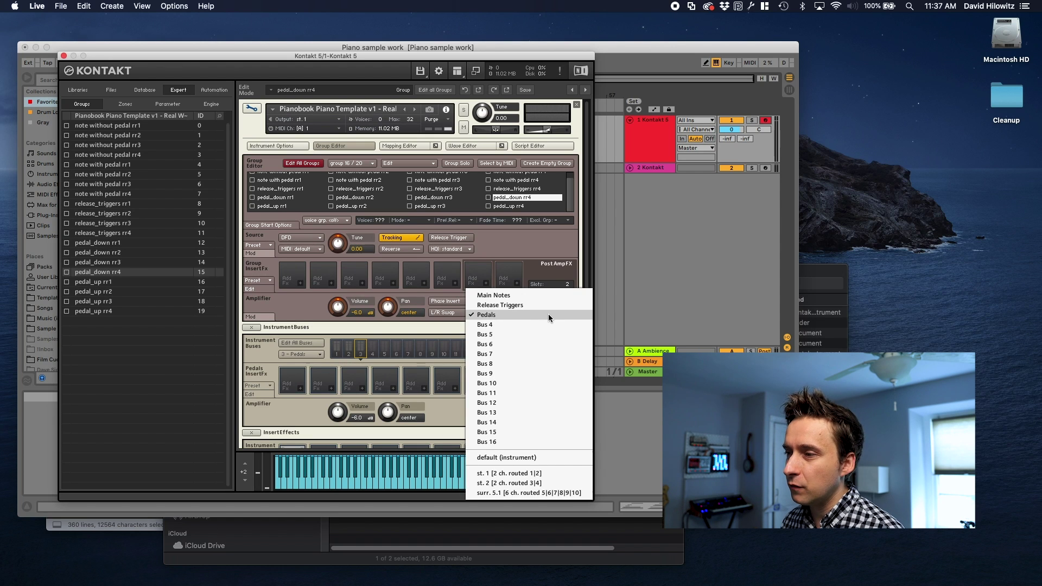
pyautogui.click(549, 314)
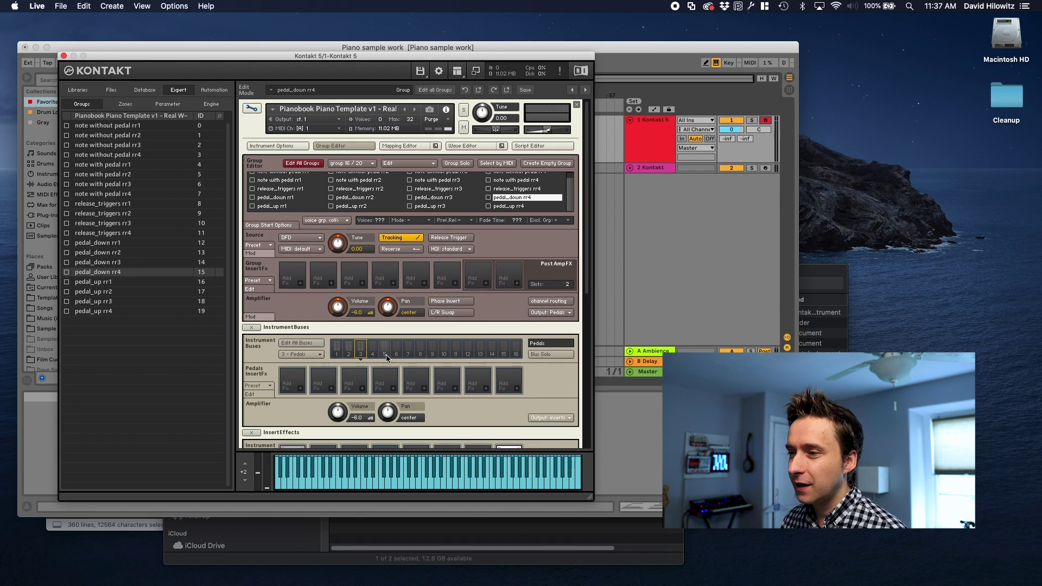
# - Inspect the Main Notes, Release Triggers and Pedals buses; confirm release_triggers rr4 outputs to Release Triggers
pyautogui.click(337, 350)
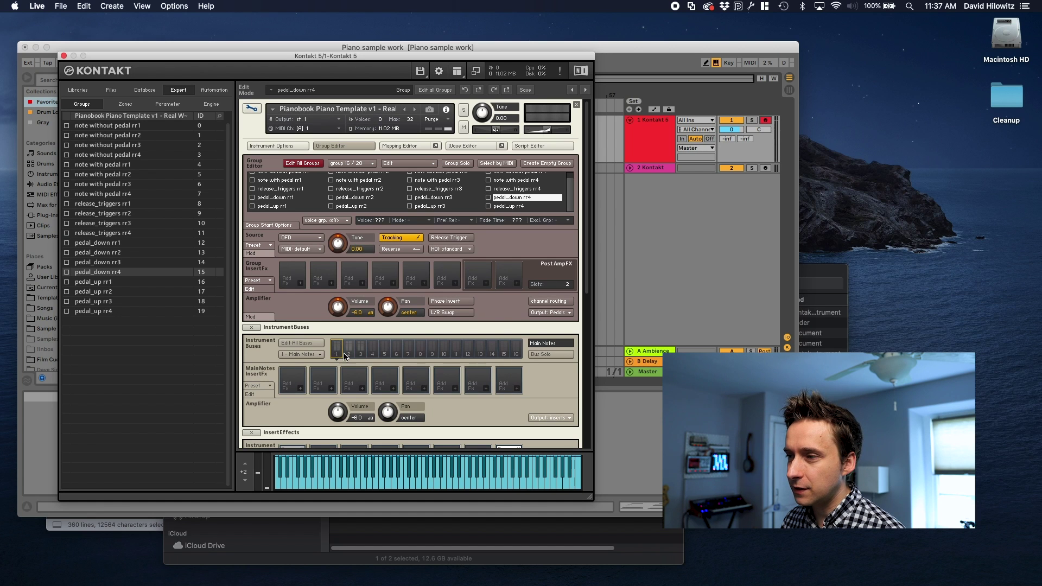
pyautogui.click(349, 349)
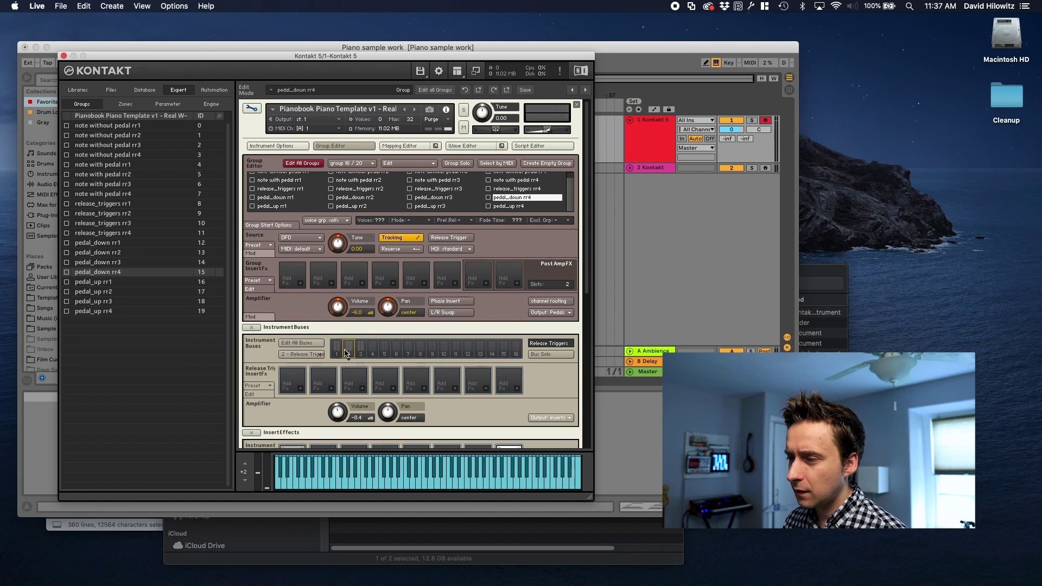
pyautogui.click(361, 348)
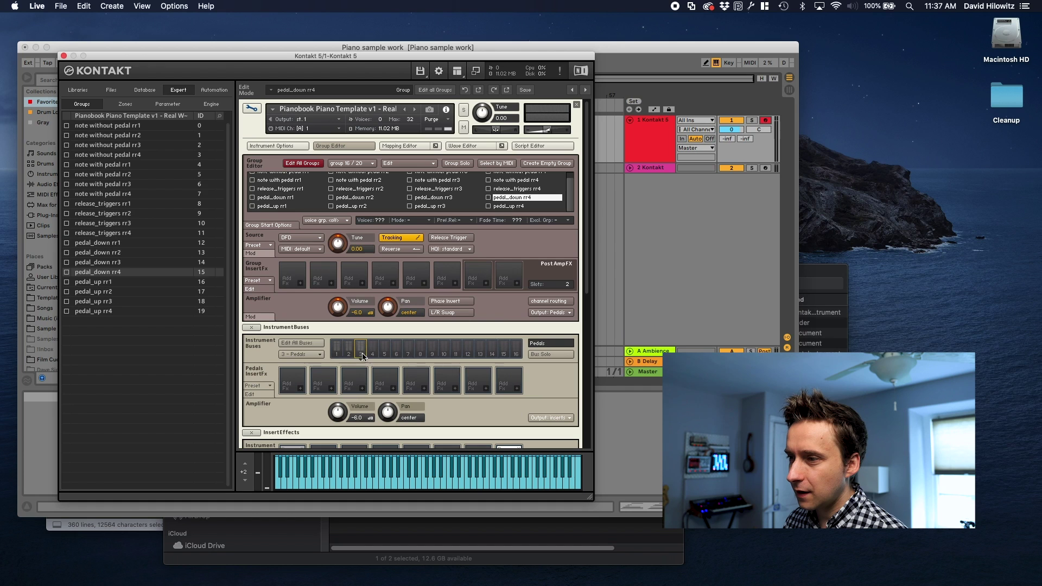
pyautogui.click(526, 189)
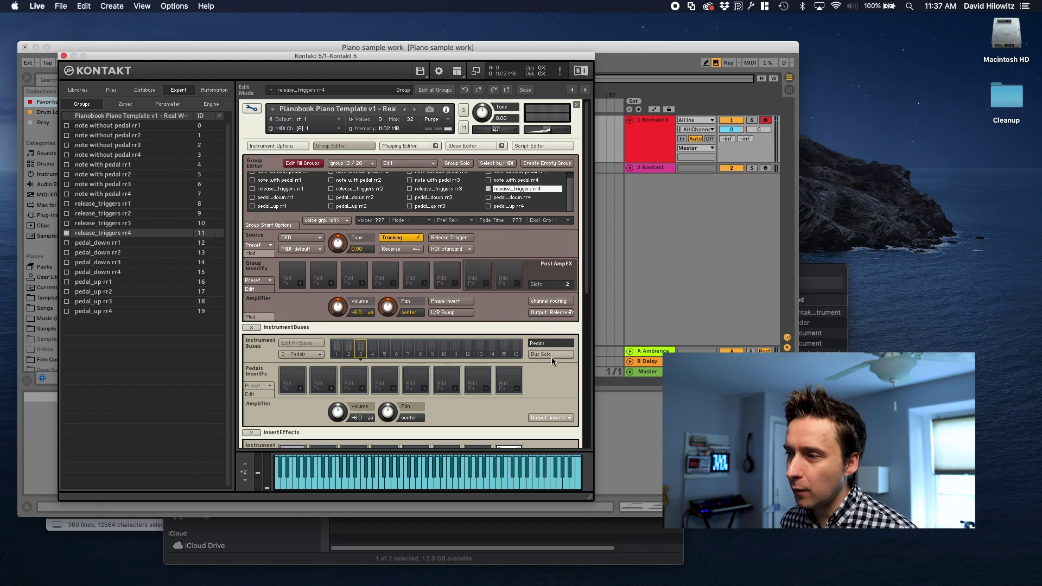
pyautogui.click(548, 313)
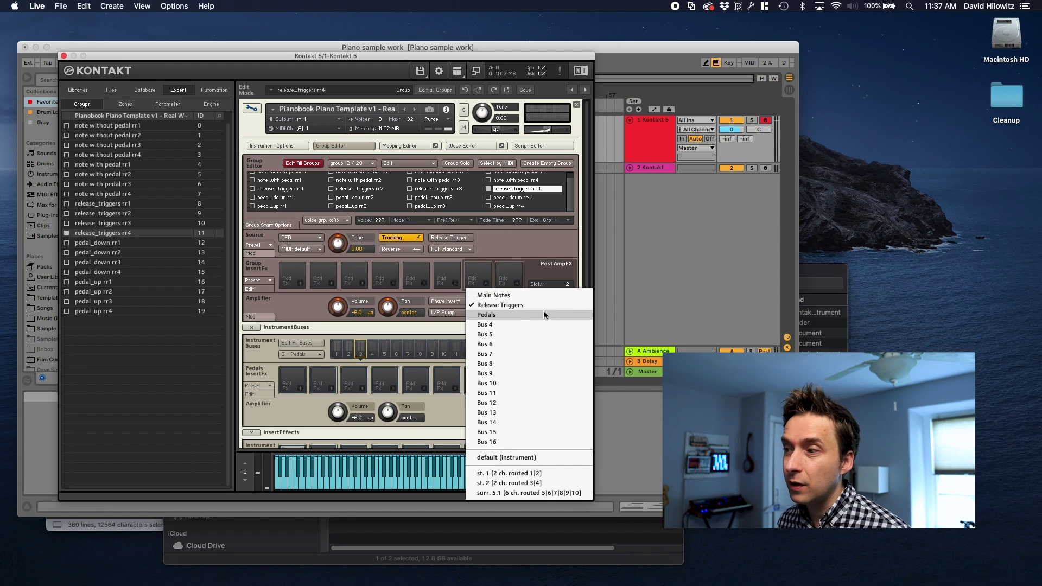
pyautogui.click(540, 309)
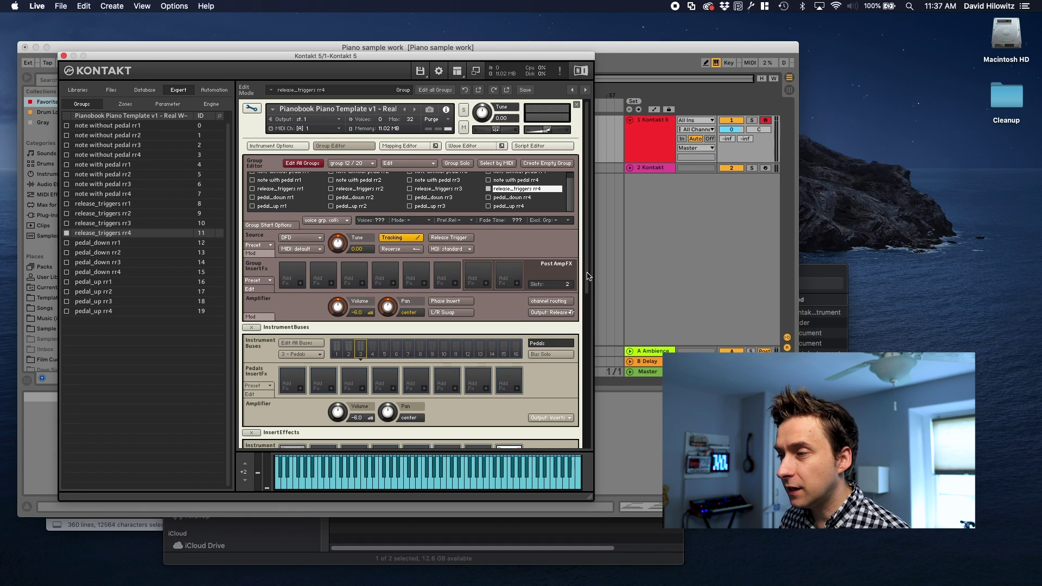
pyautogui.moveTo(587, 277); pyautogui.dragTo(585, 206)
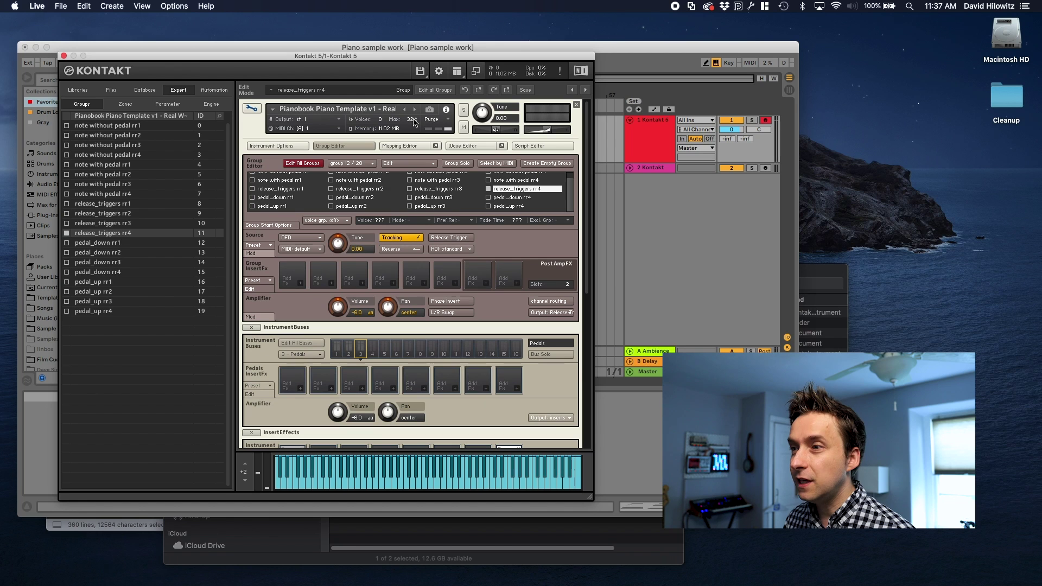
# - Apply the factory Piano volume envelope preset to all groups
pyautogui.click(294, 165)
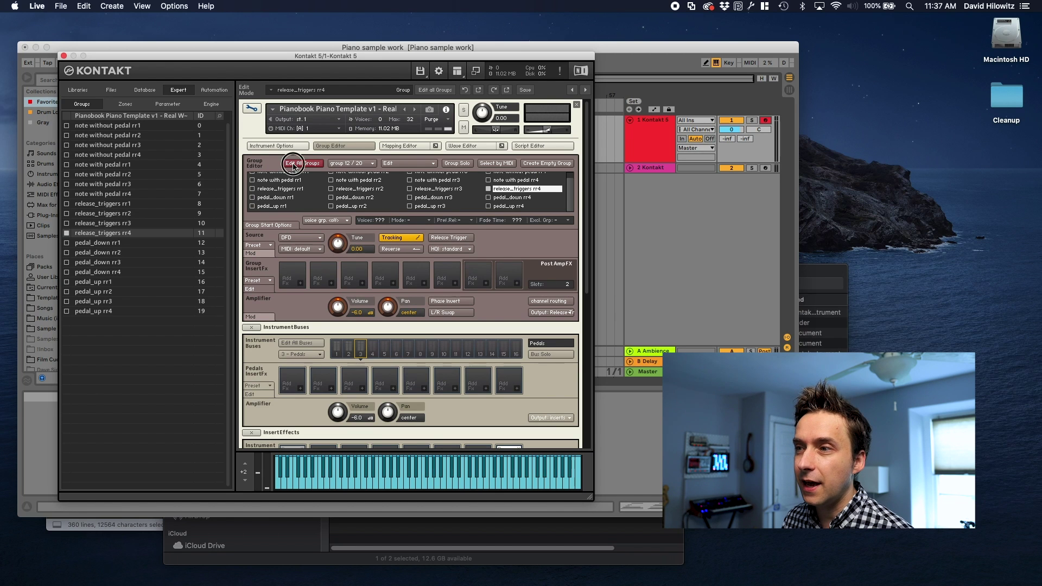
pyautogui.moveTo(584, 177); pyautogui.dragTo(592, 344)
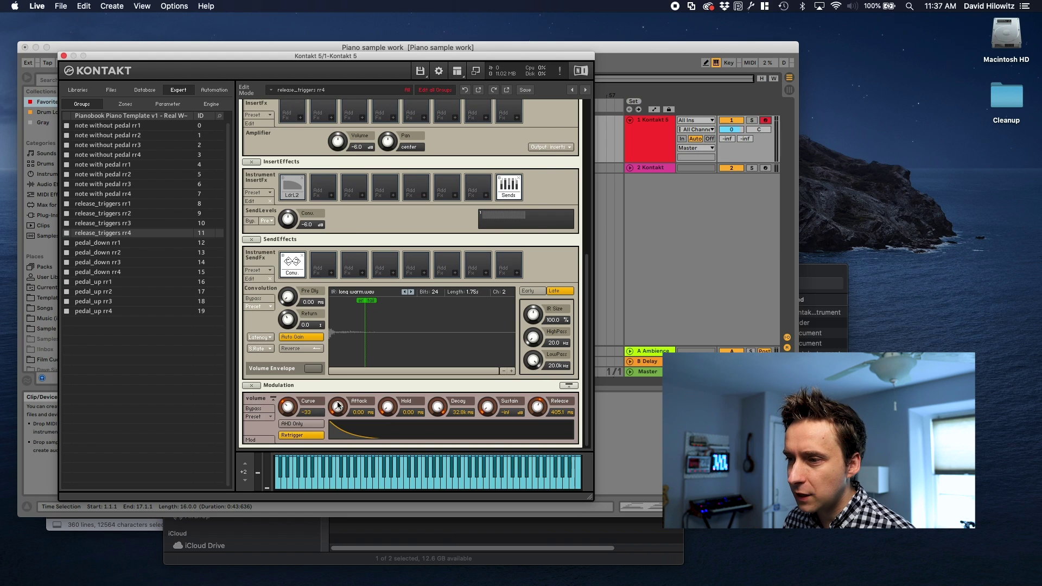
pyautogui.click(265, 417)
pyautogui.moveTo(271, 426)
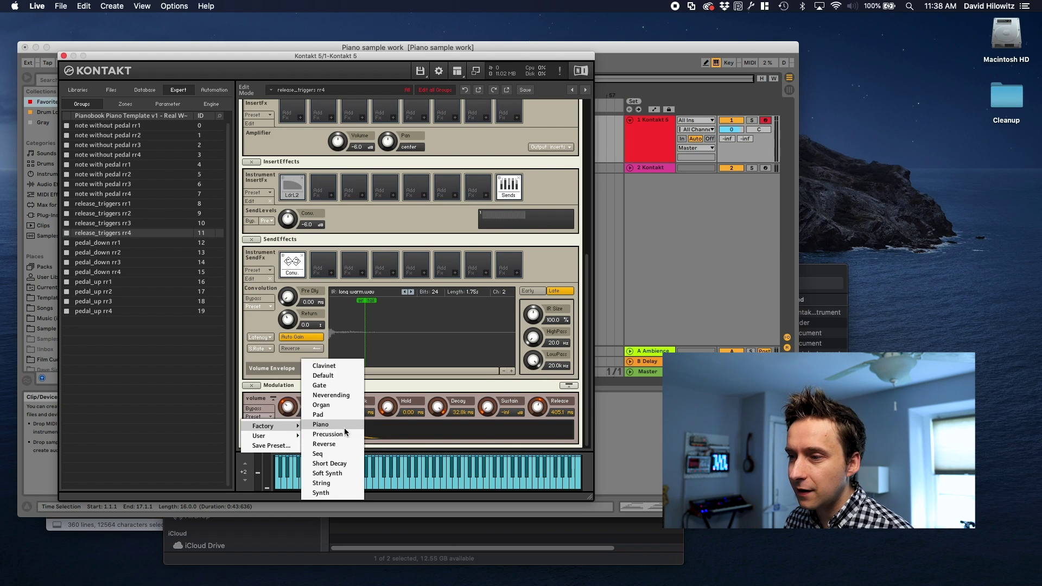
pyautogui.click(345, 427)
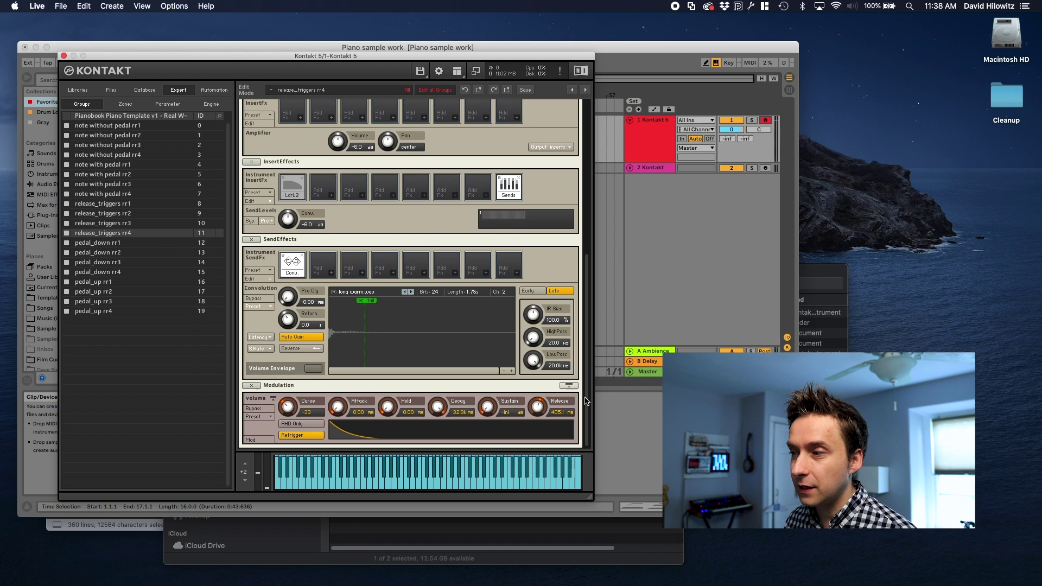
# - Open Template_Skin.psd from Finder in Photoshop
pyautogui.scroll(10, 583, 388)
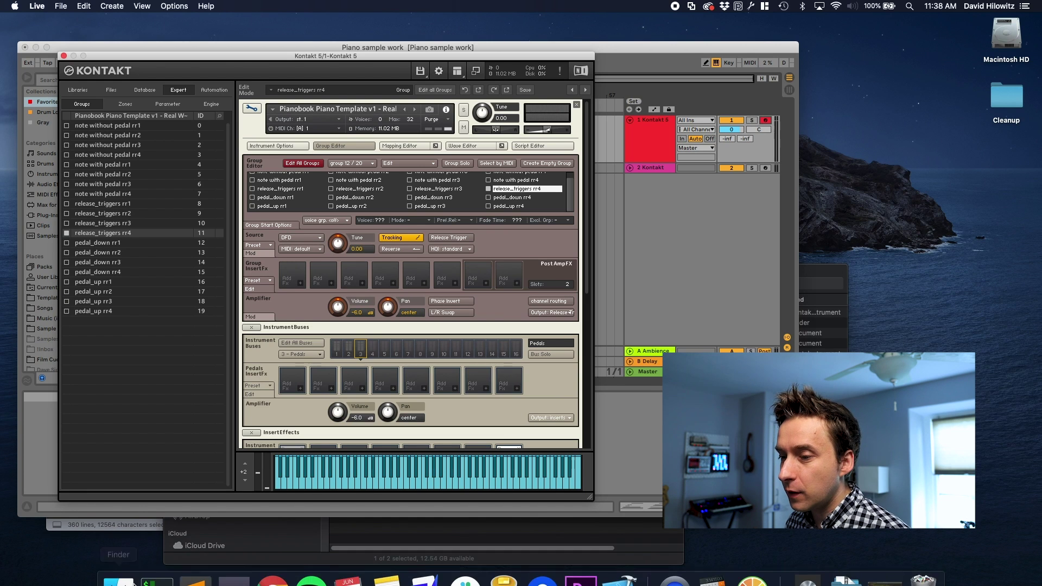
pyautogui.click(121, 565)
pyautogui.doubleClick(381, 302)
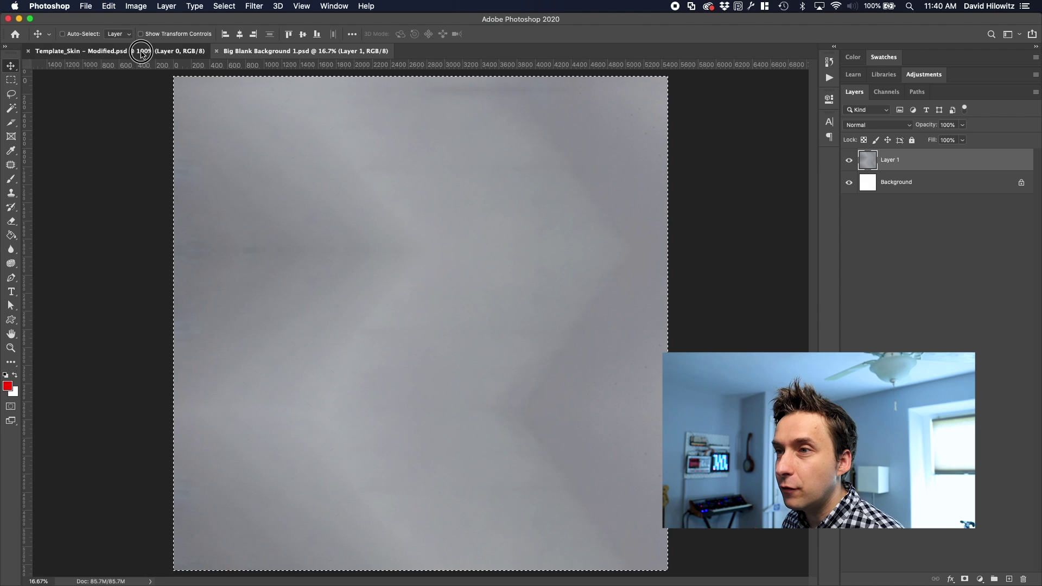
# - Paste the grey textured background into Template_Skin and hide the pianobook Logo layer
pyautogui.click(119, 51)
pyautogui.press('super+v')
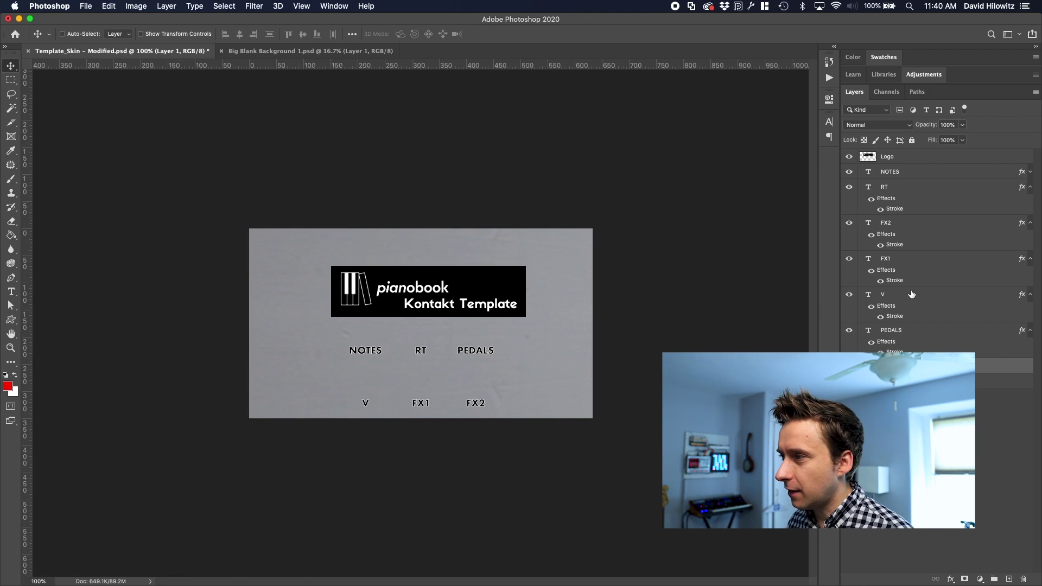
pyautogui.click(895, 157)
pyautogui.click(849, 157)
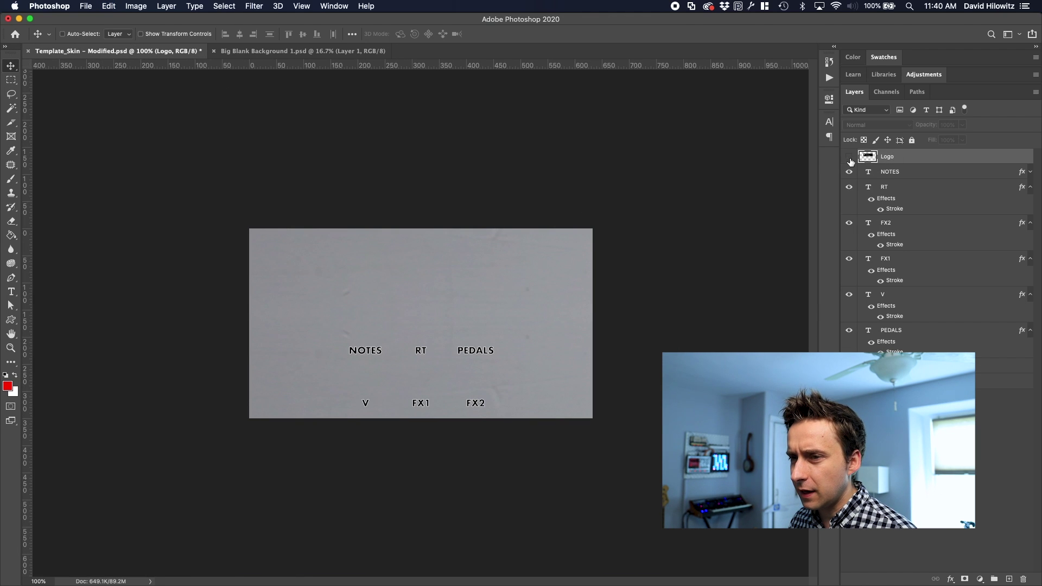
# - Enlarge the WEBER PIANO title text and commit the label placement
pyautogui.press('t')
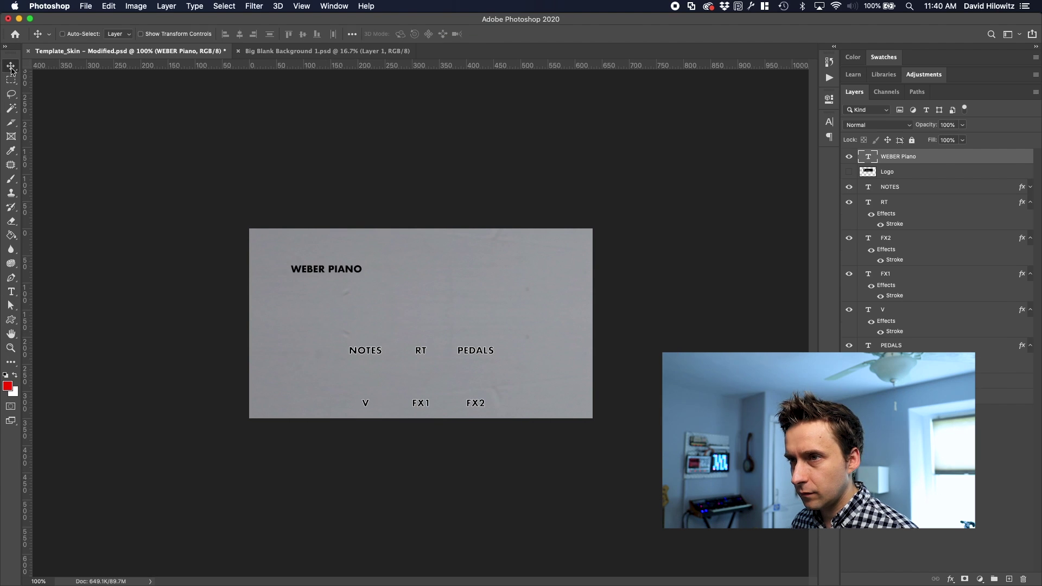
pyautogui.hotkey('ctrl', 't')
pyautogui.moveTo(368, 292); pyautogui.dragTo(464, 287)
pyautogui.press('Return')
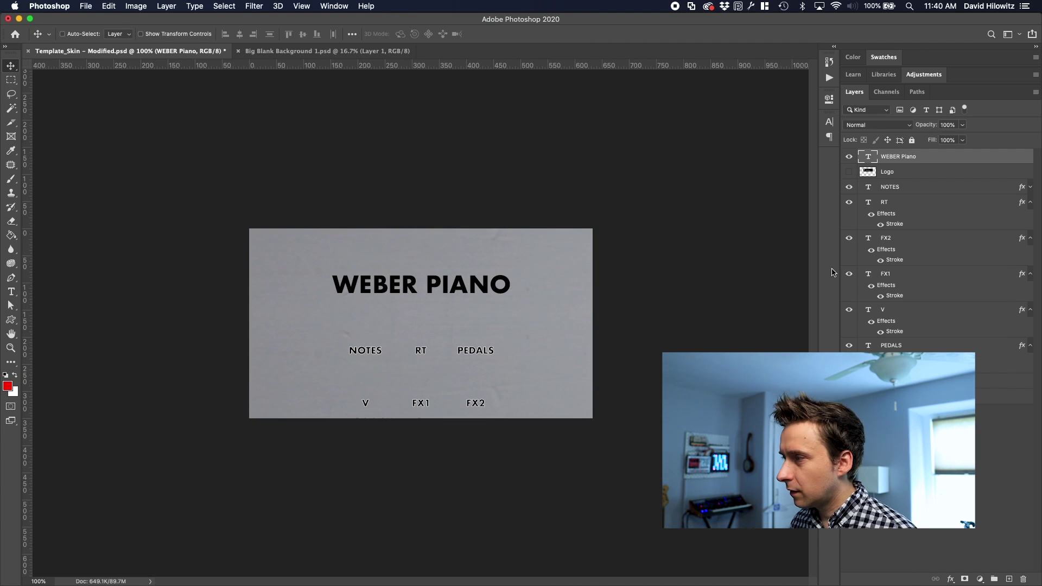
pyautogui.click(891, 345)
# - Turn off the outline strokes on the V, FX1, FX2, RT and NOTES labels
pyautogui.click(880, 367)
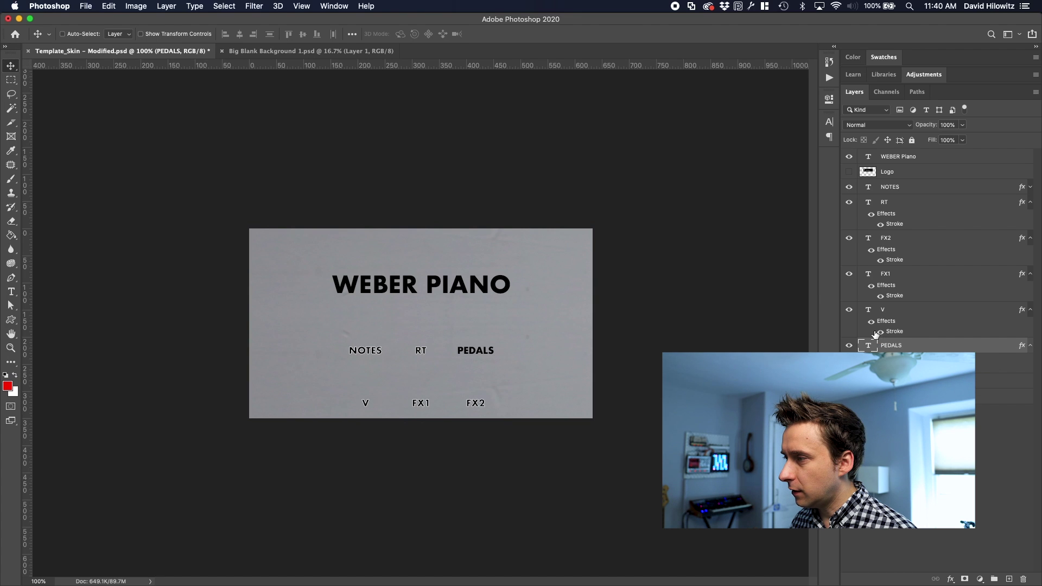
pyautogui.click(881, 331)
pyautogui.click(881, 296)
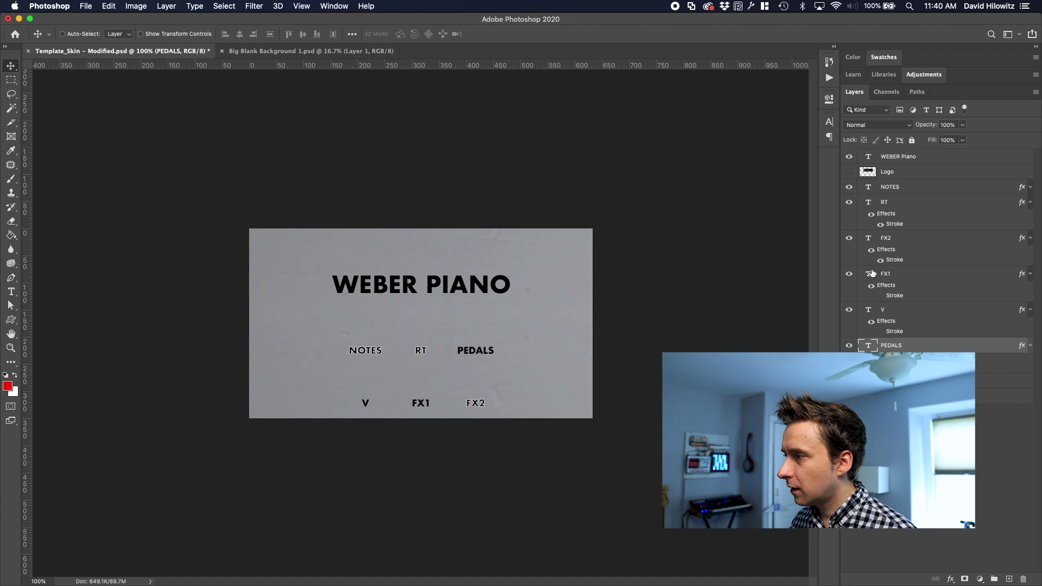
pyautogui.click(881, 260)
pyautogui.click(881, 224)
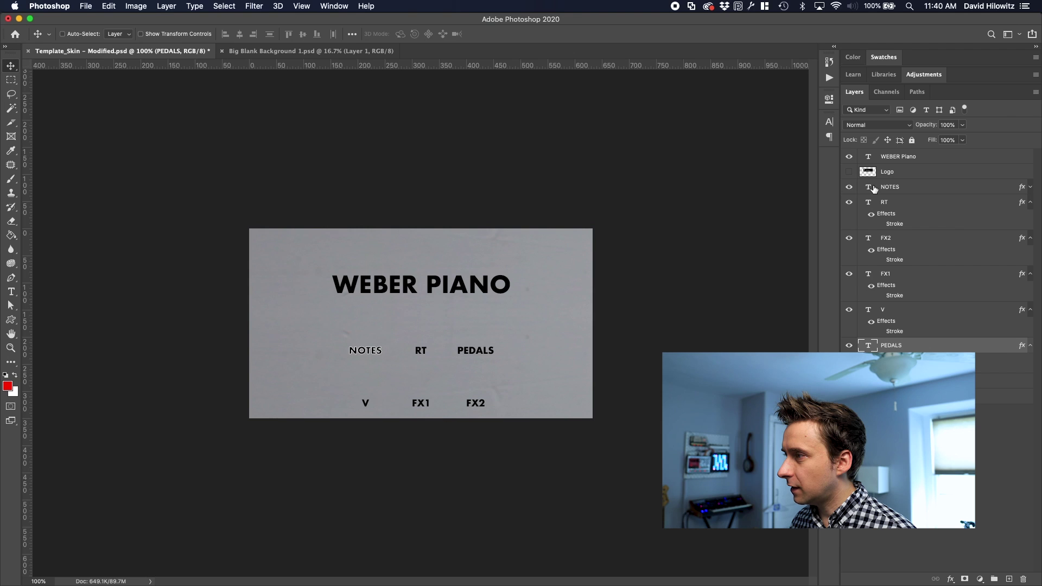
pyautogui.click(1032, 188)
pyautogui.click(880, 210)
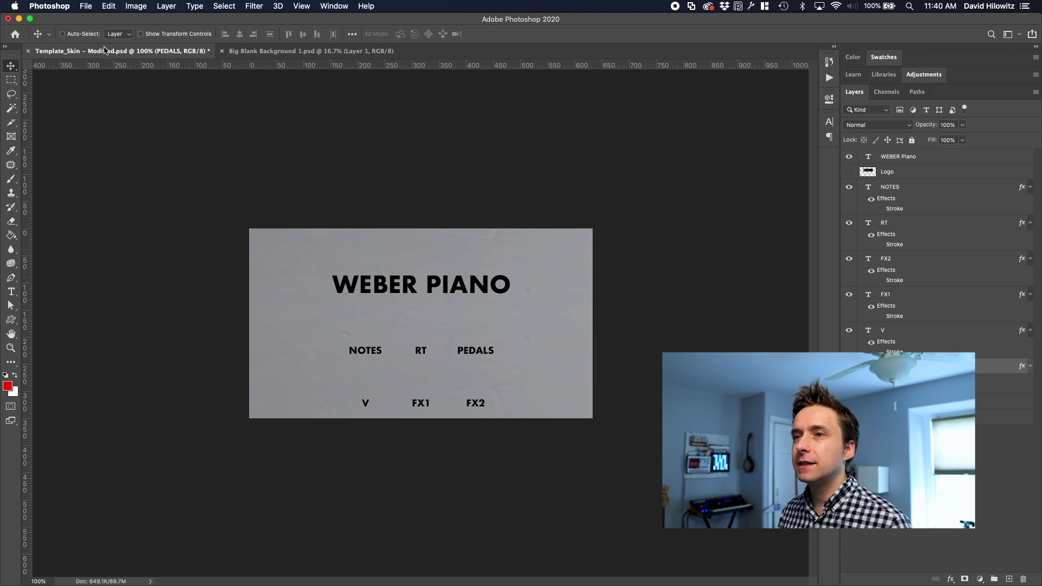
# - Save the skin and quick-export it as Template_Skin.png
pyautogui.press('super+s')
pyautogui.click(87, 8)
pyautogui.moveTo(158, 158)
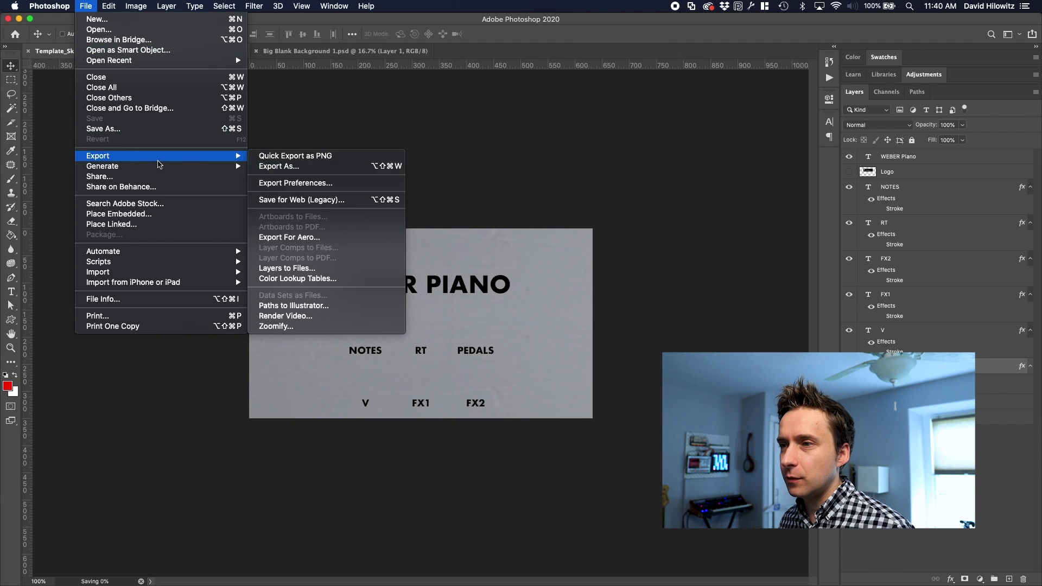
pyautogui.click(281, 157)
pyautogui.press('Return')
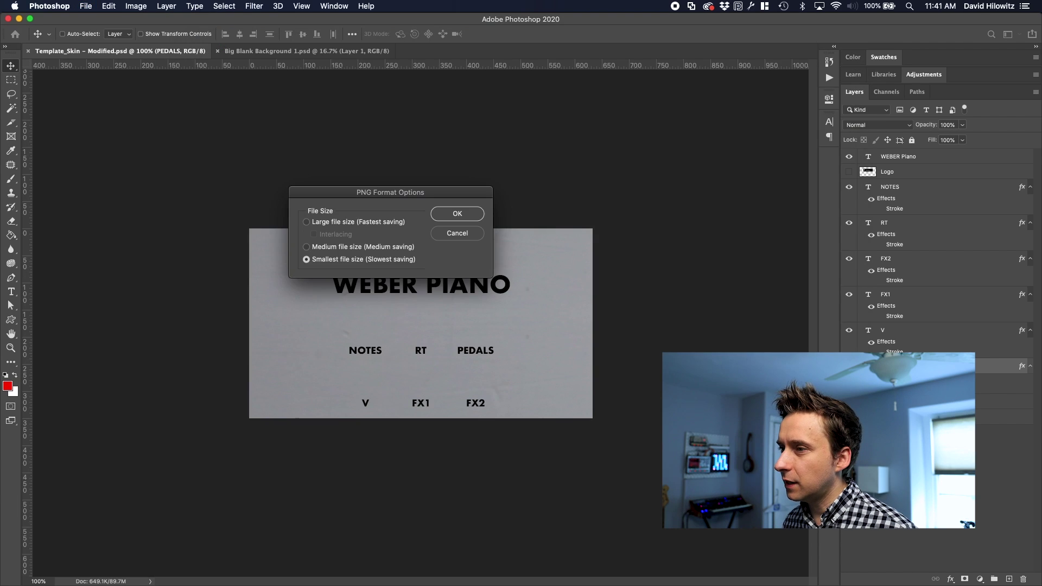
pyautogui.click(471, 213)
# - Move Template_Skin.png into Resources/pictures, replacing the older copy, and check the folder
pyautogui.press('super+Tab')
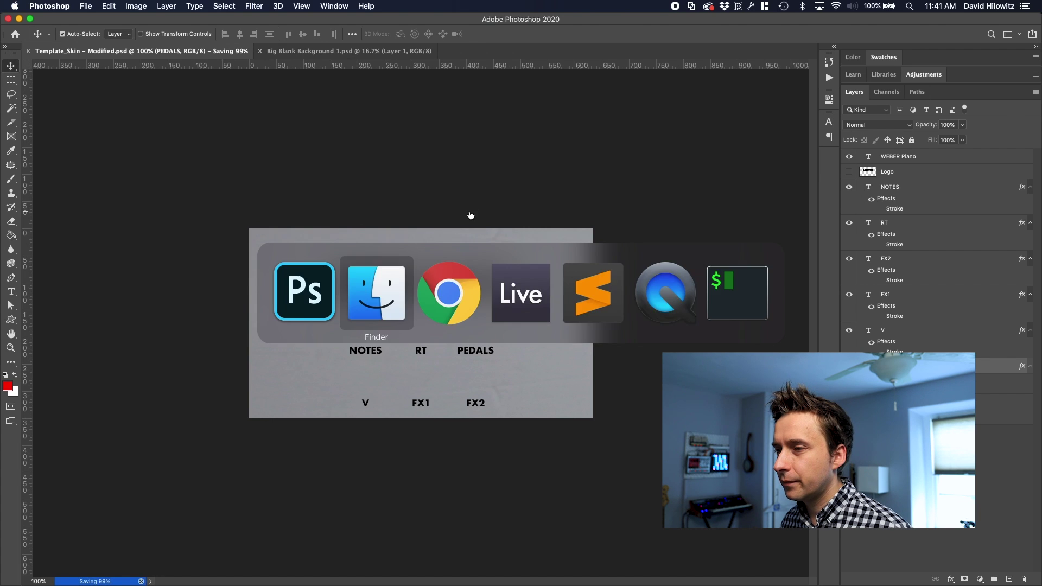
pyautogui.moveTo(338, 236); pyautogui.dragTo(355, 296)
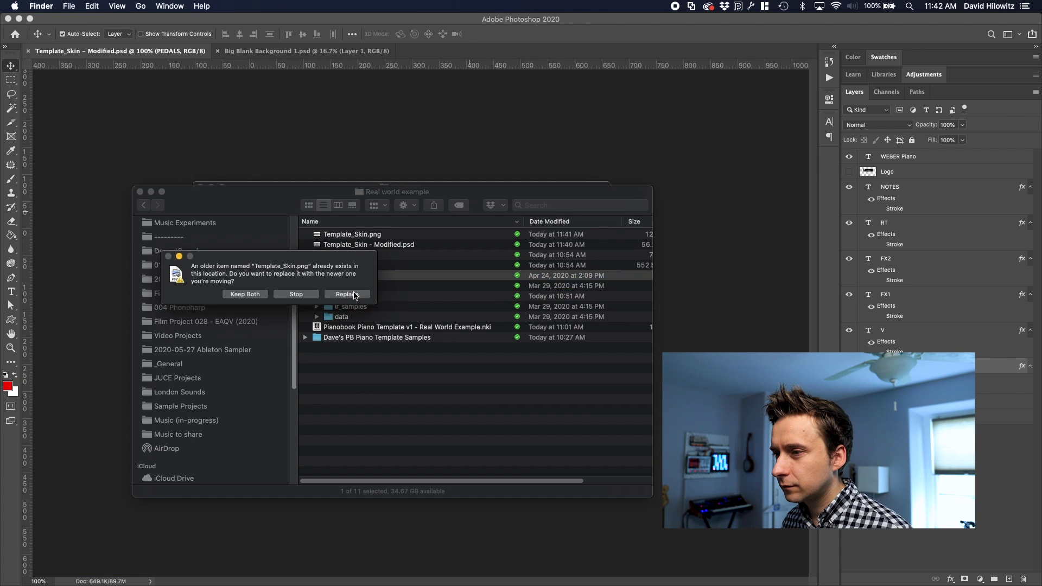
pyautogui.click(347, 294)
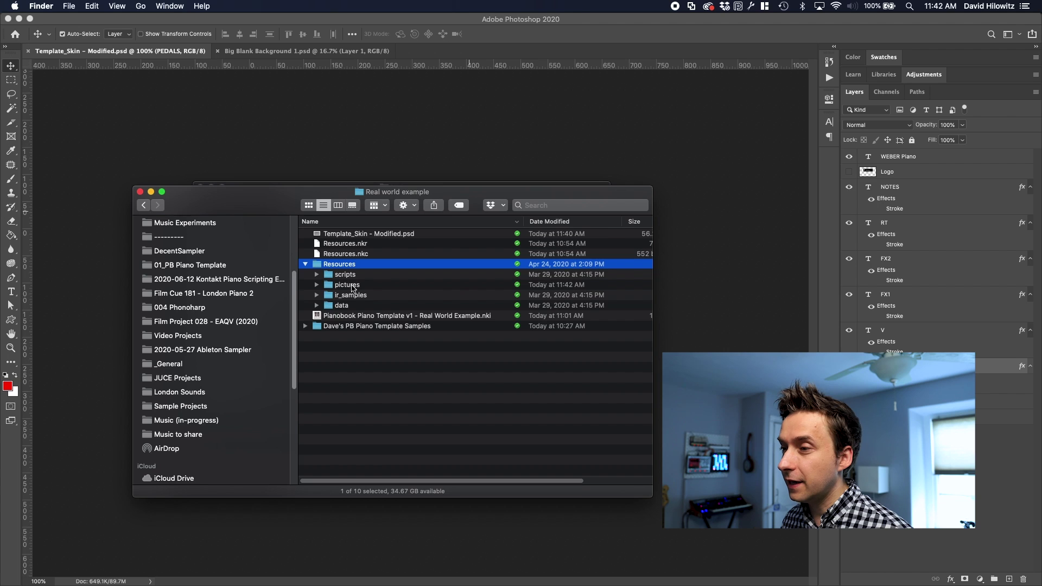
pyautogui.doubleClick(351, 285)
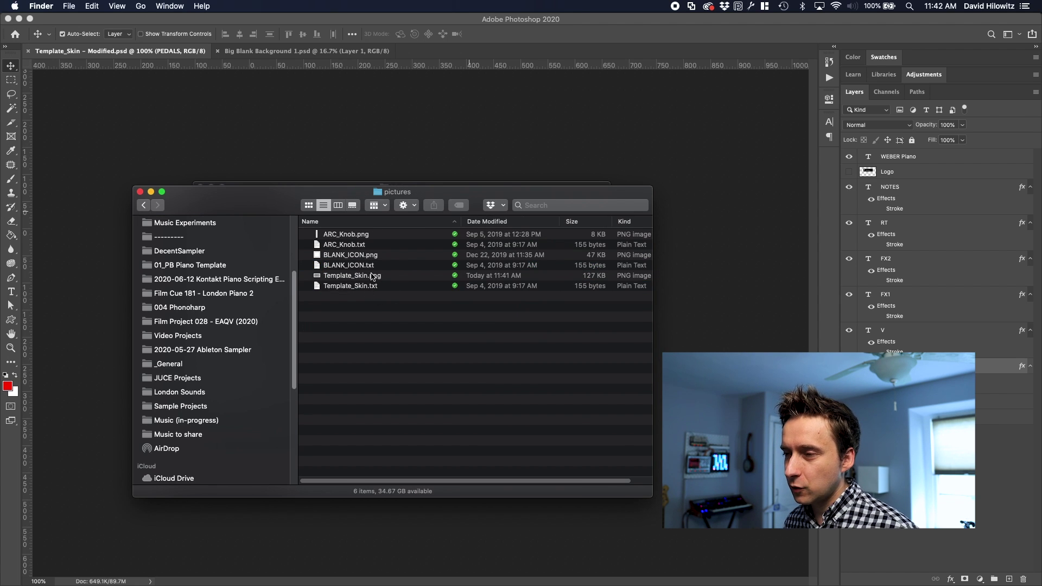
pyautogui.press('super+Tab')
pyautogui.press('super+Tab')
pyautogui.press('super+Tab')
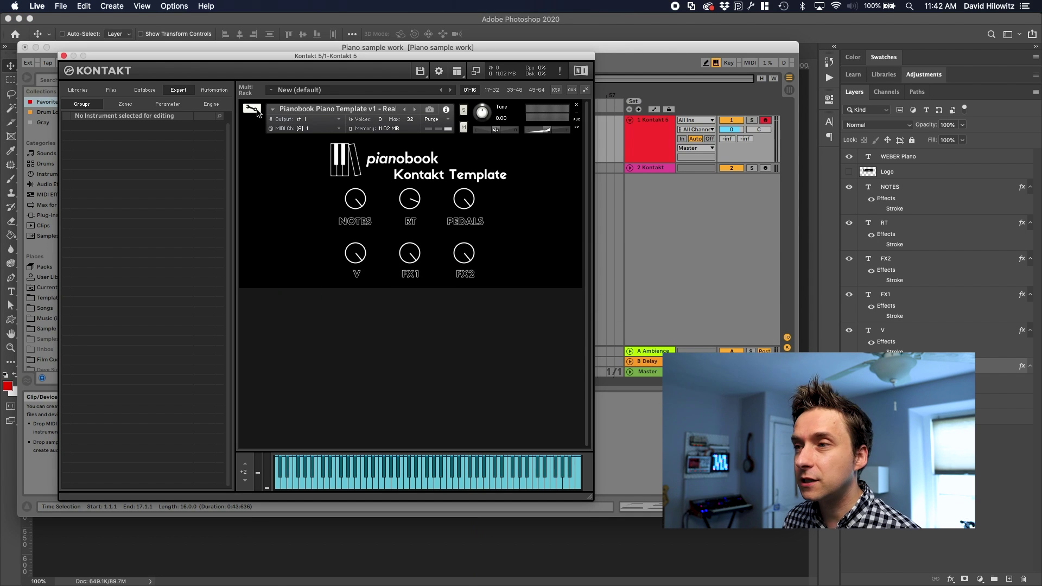
# - Open Instrument Options in edit mode and locate the existing Resources.nkr in the Real world example folder
pyautogui.click(252, 110)
pyautogui.click(283, 146)
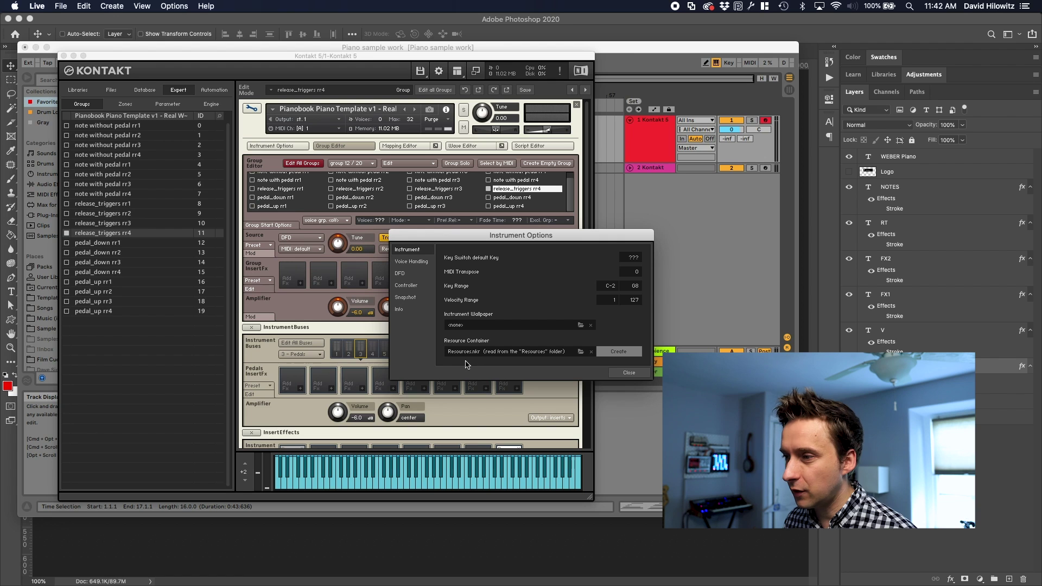
pyautogui.press('super+Tab')
pyautogui.press('super+Tab')
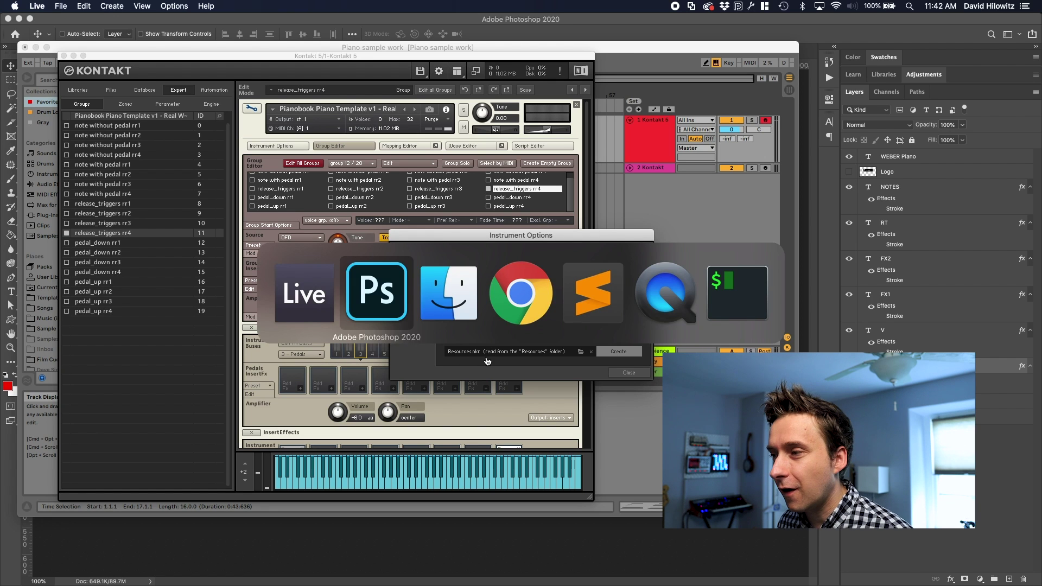
pyautogui.press('super+Up')
pyautogui.press('super+Up')
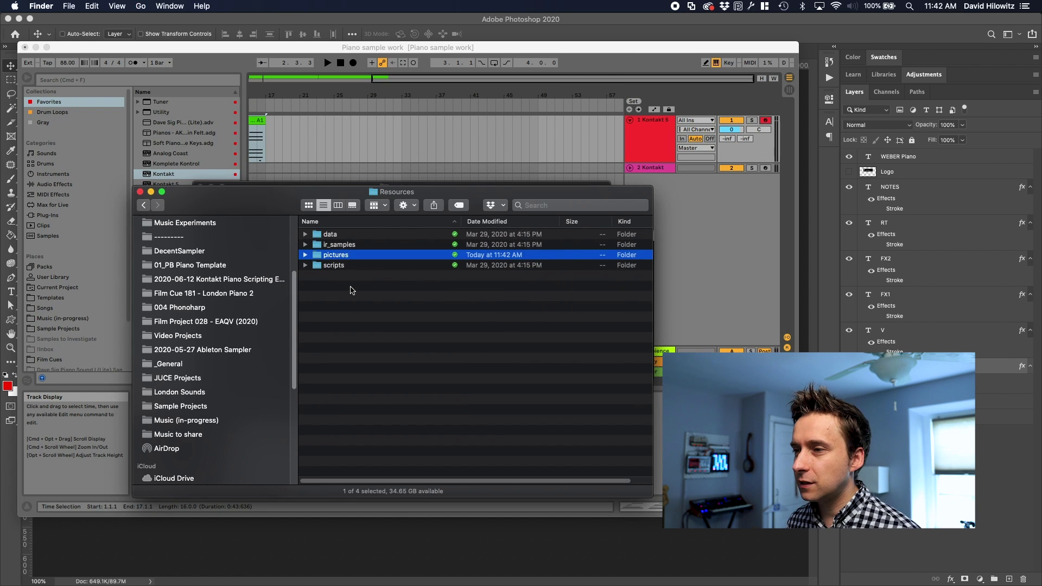
pyautogui.click(393, 245)
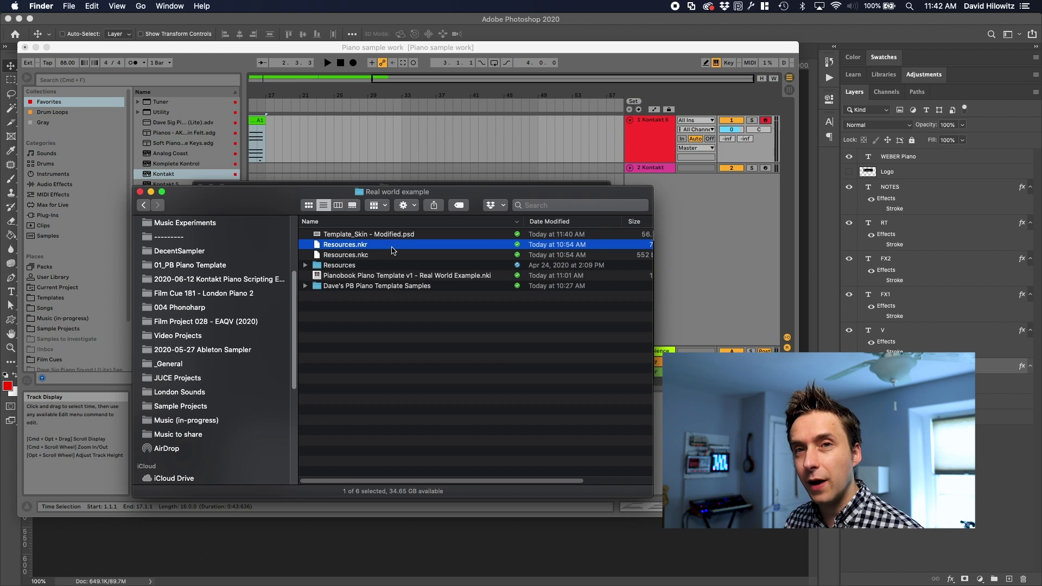
pyautogui.press('super+Tab')
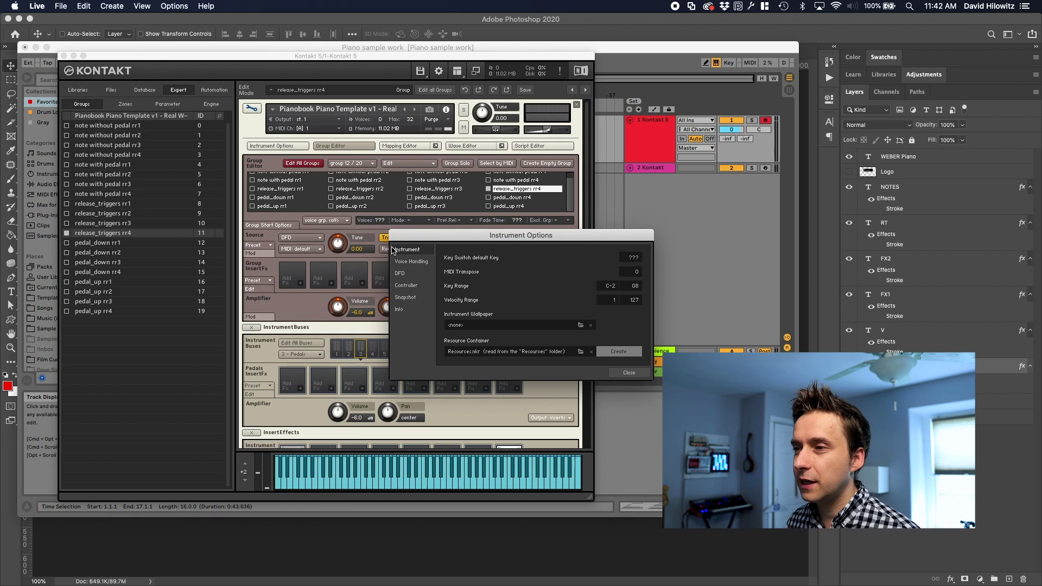
# - Create a resource container named Resources, overwriting Resources.nkr, then close Instrument Options
pyautogui.click(619, 353)
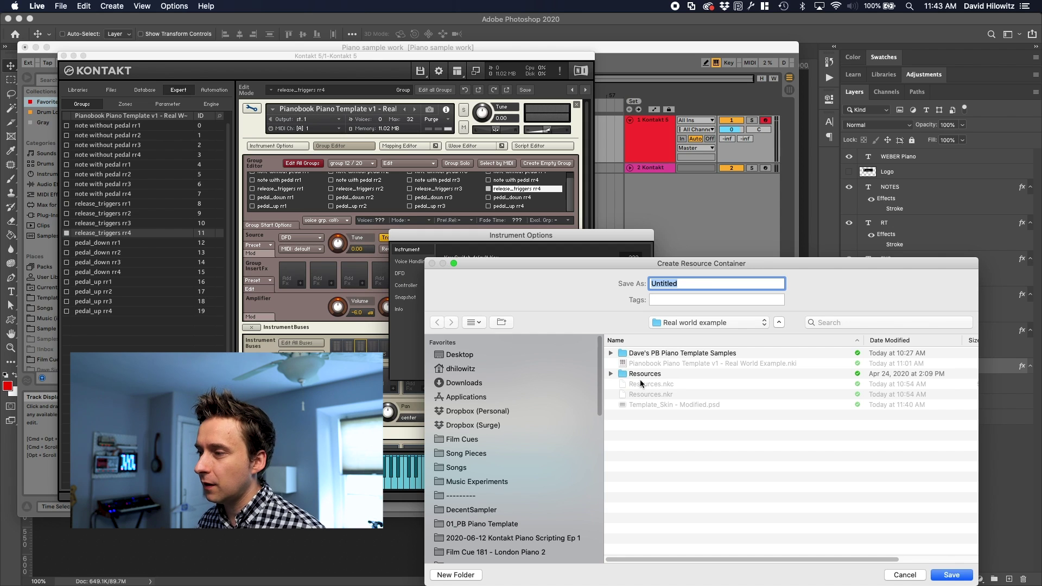
pyautogui.click(656, 388)
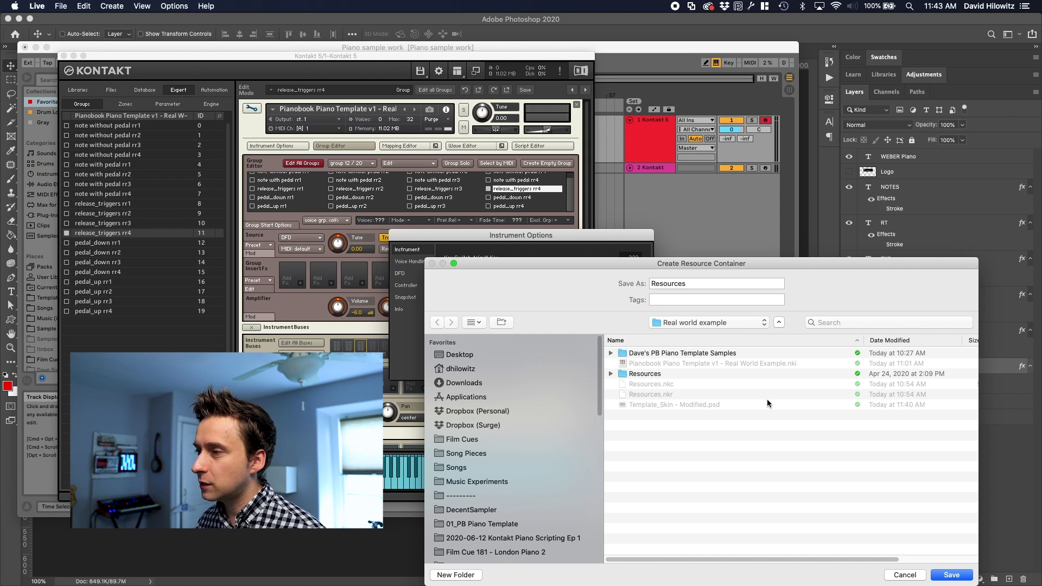
pyautogui.click(951, 575)
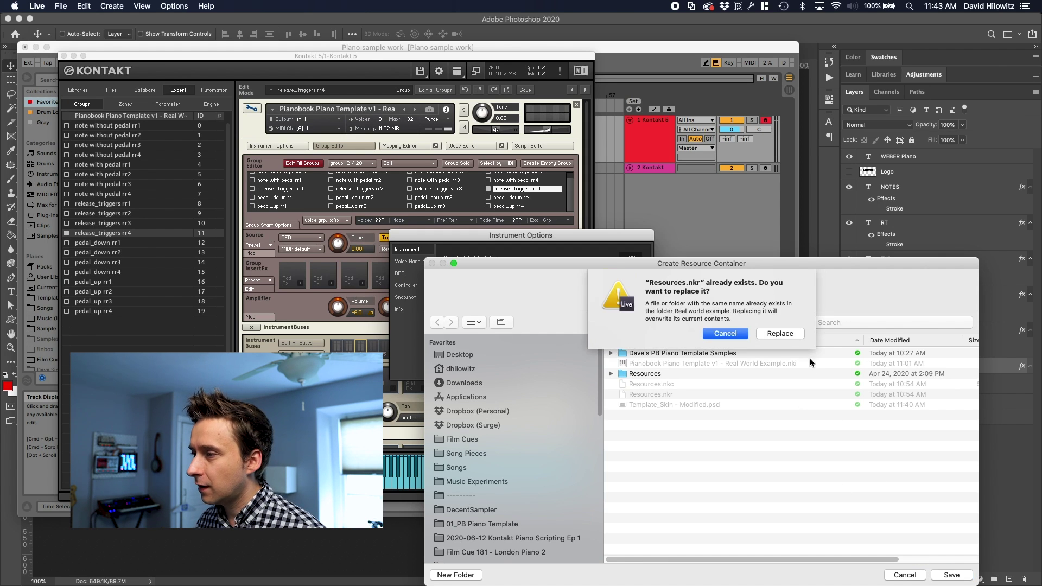
pyautogui.click(780, 333)
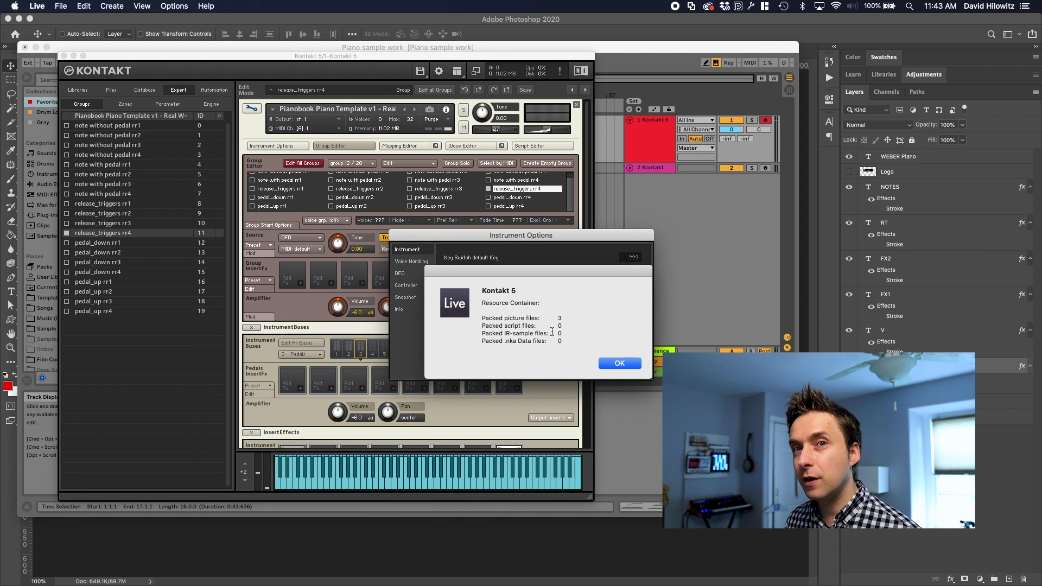
pyautogui.click(621, 365)
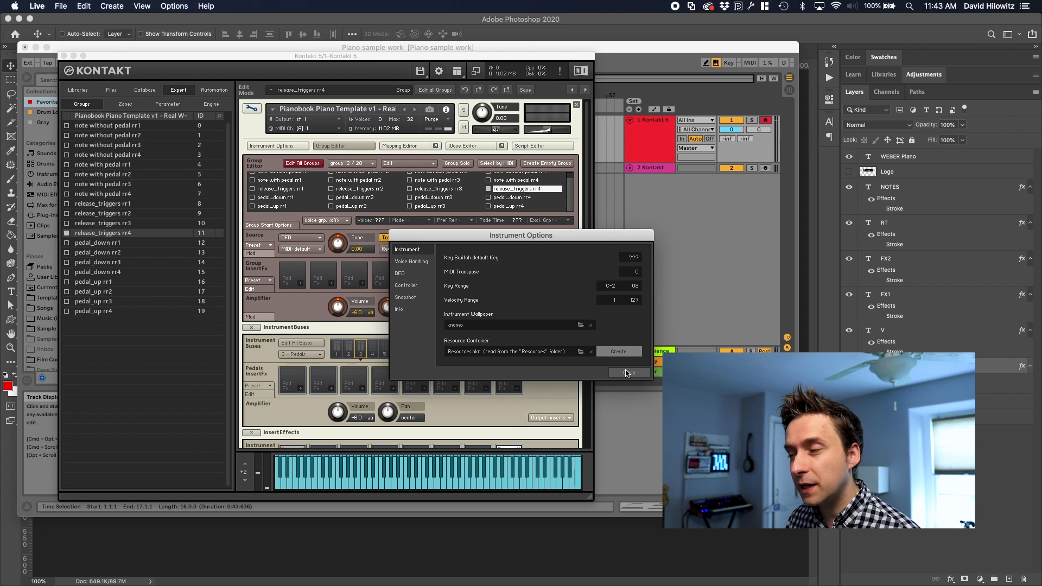
pyautogui.click(629, 372)
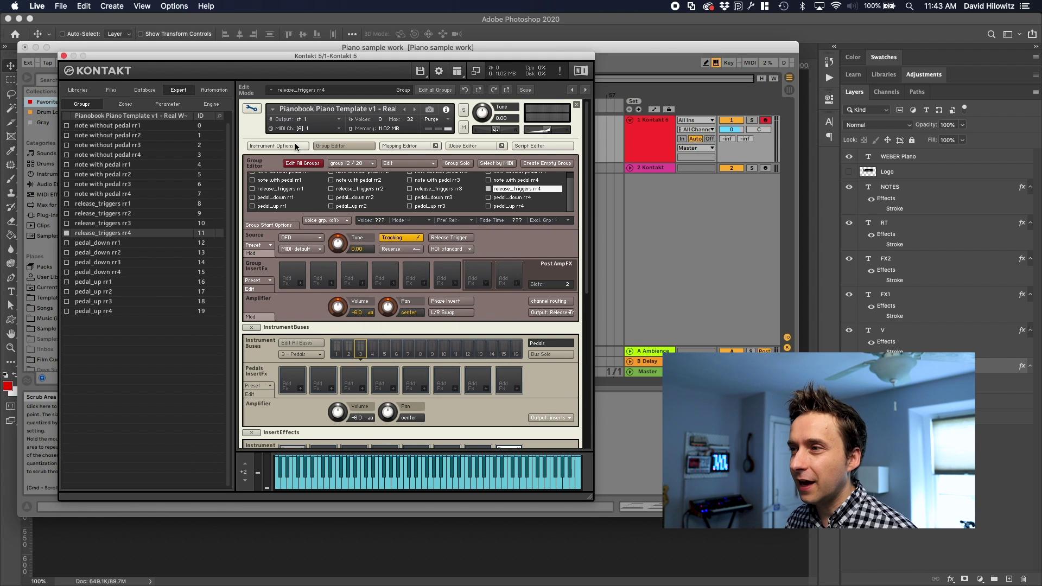
# - Save the edited instrument to file and leave instrument edit mode
pyautogui.click(421, 71)
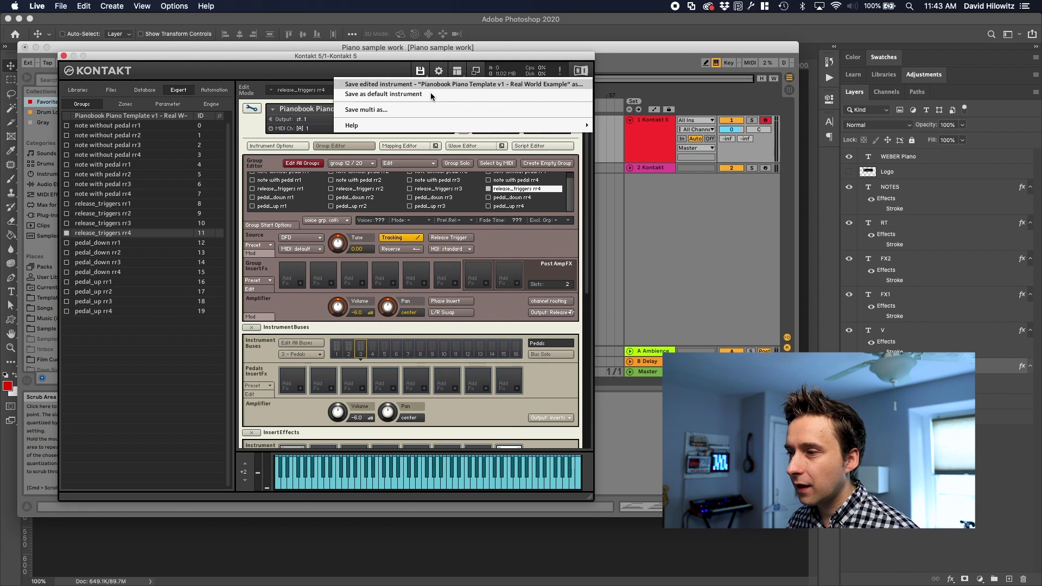
pyautogui.click(428, 86)
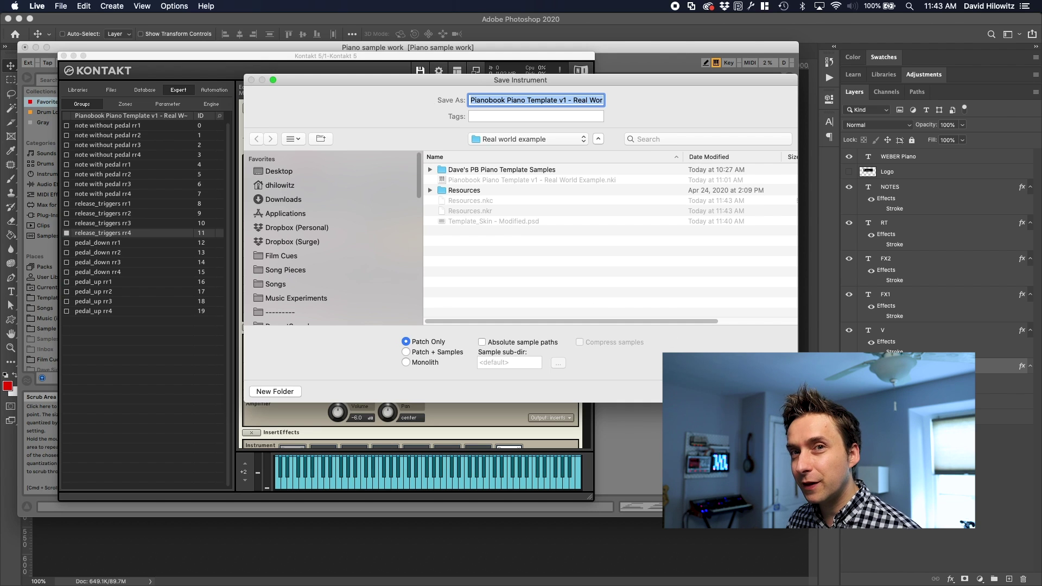
pyautogui.press('Return')
pyautogui.click(252, 108)
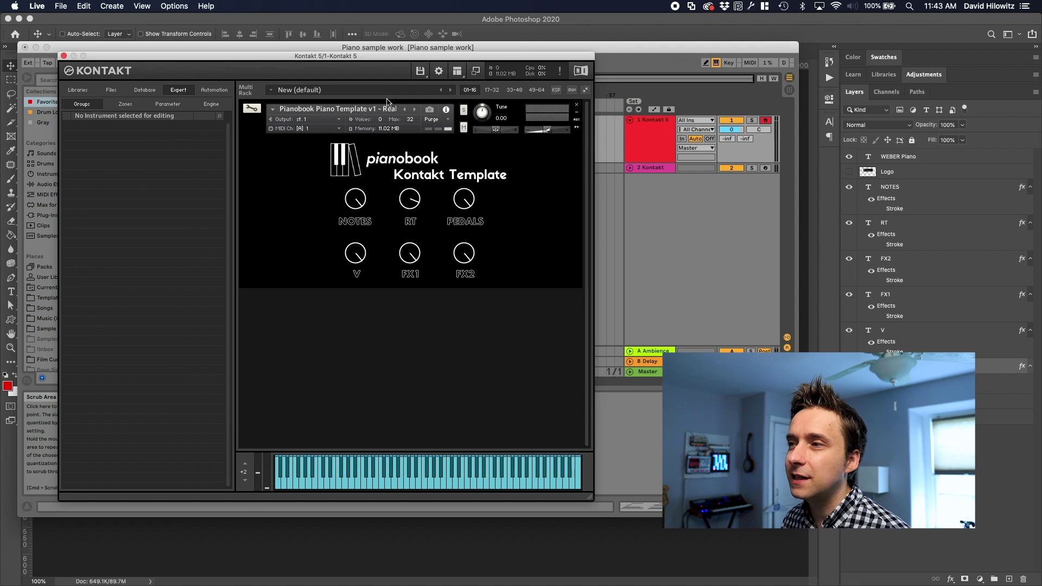
# - Reload the saved Pianobook instrument from the recent instruments list
pyautogui.click(578, 108)
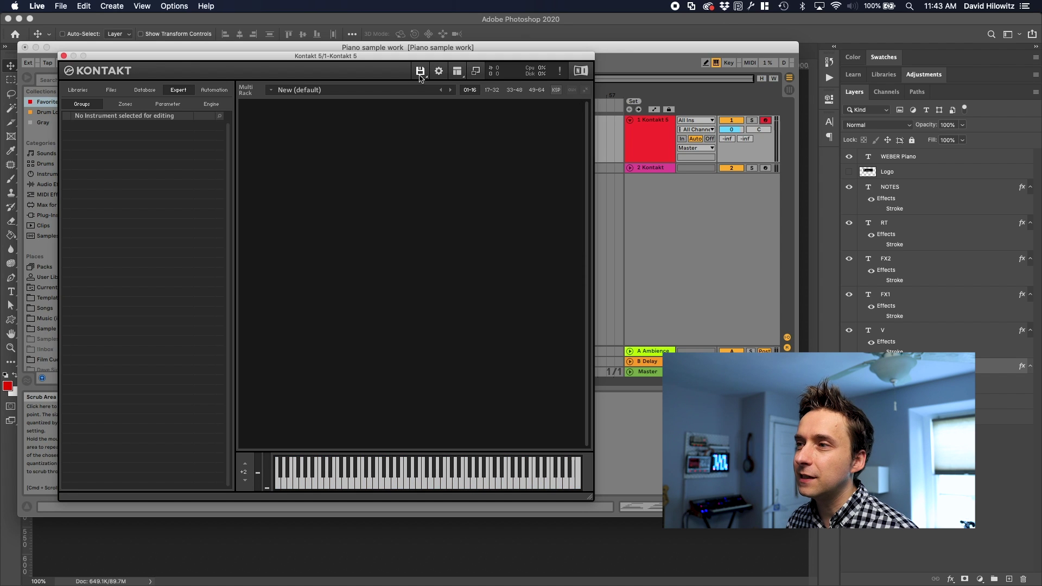
pyautogui.click(420, 70)
pyautogui.moveTo(474, 114)
pyautogui.click(360, 114)
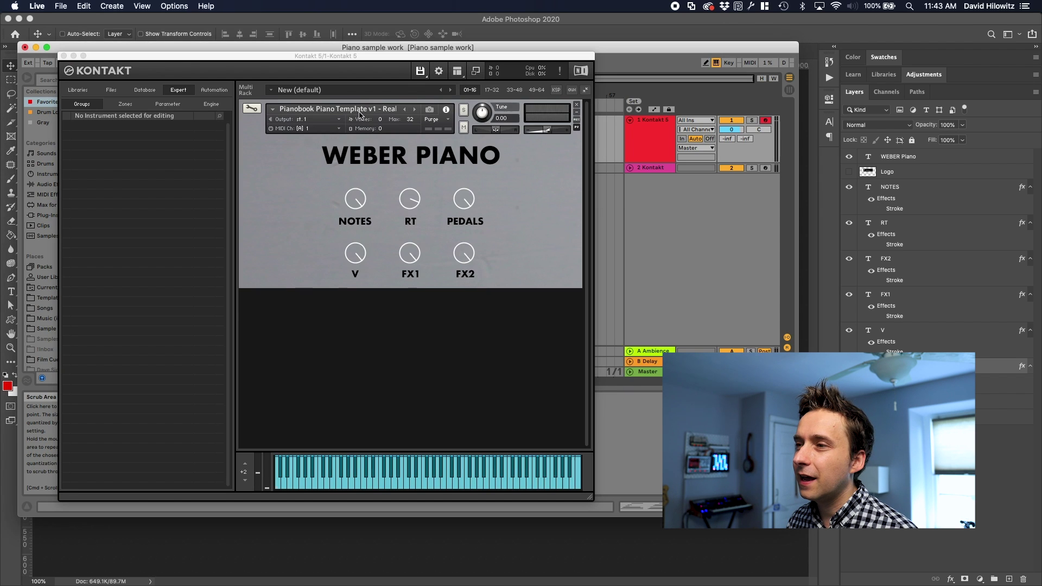
pyautogui.click(482, 175)
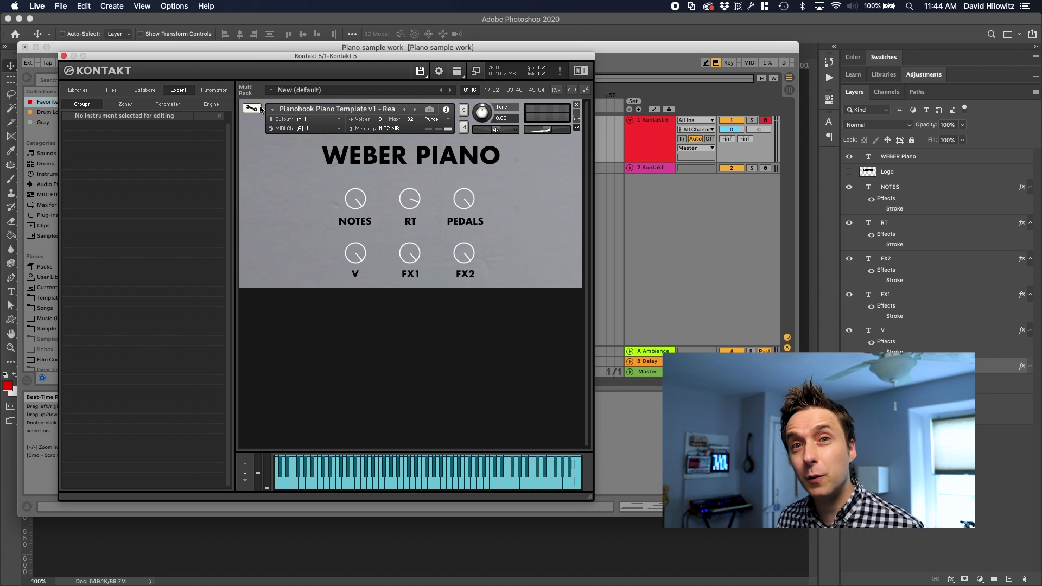